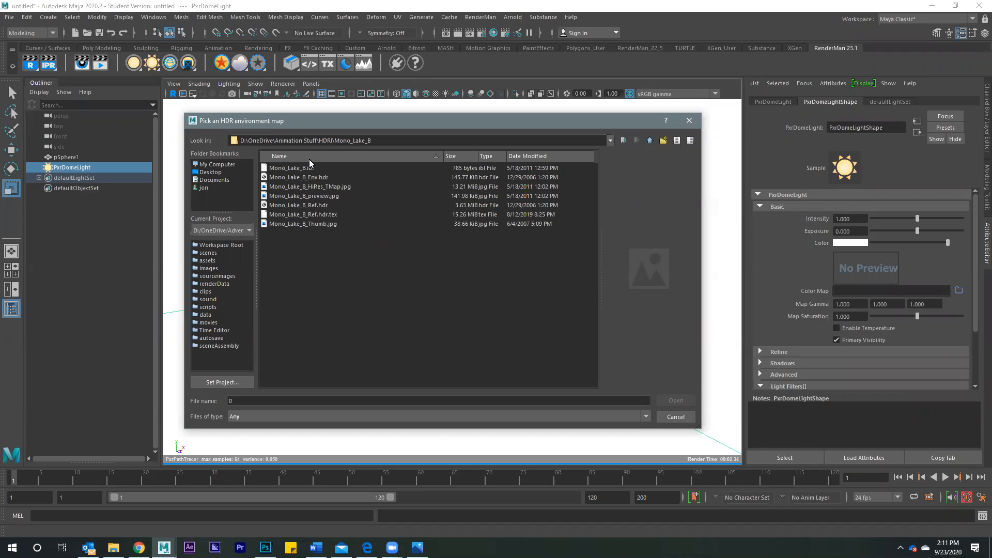
# Step: Load Mono_Lake_B_Ref.hdr from the Mono_Lake_B folder as the dome light's color map
pyautogui.click(299, 176)
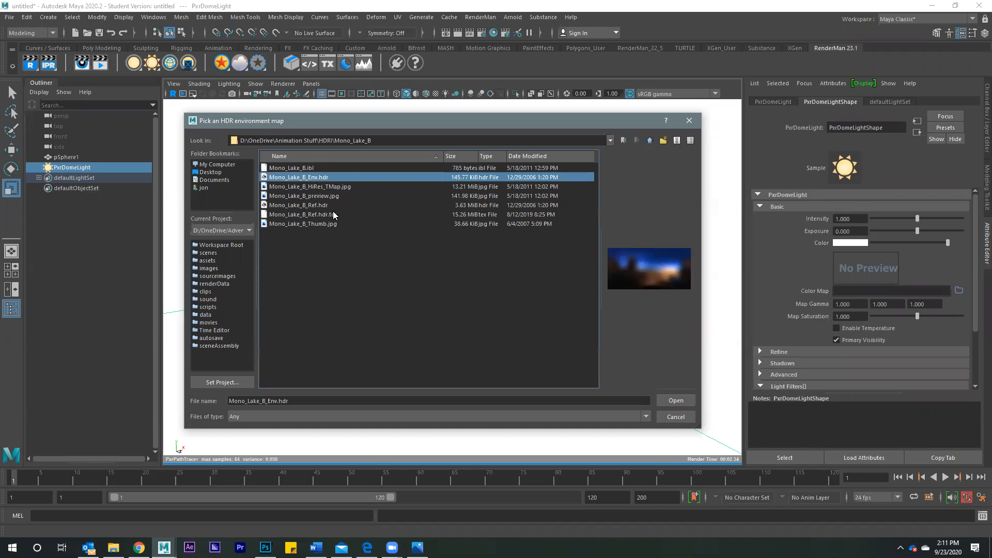
pyautogui.click(319, 187)
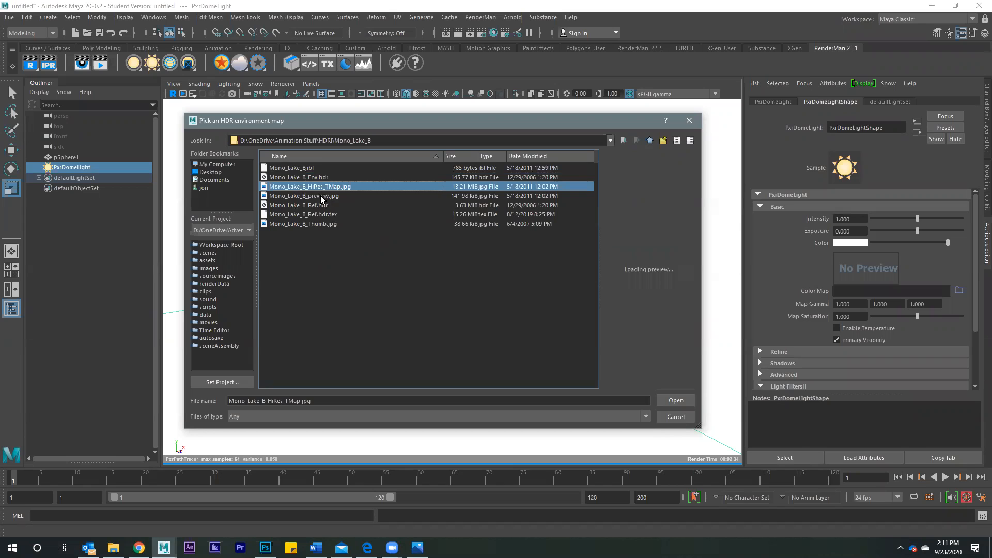
pyautogui.click(319, 198)
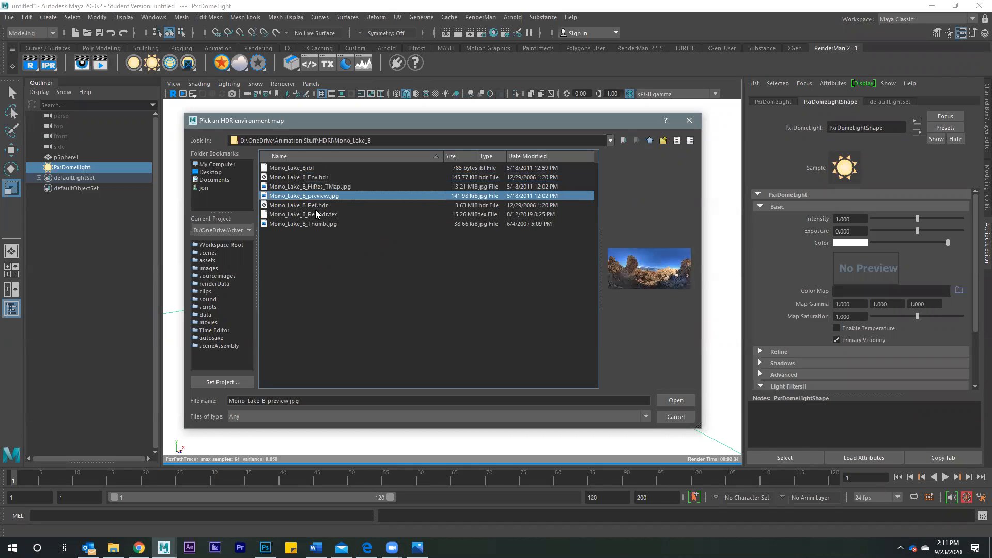
pyautogui.click(316, 206)
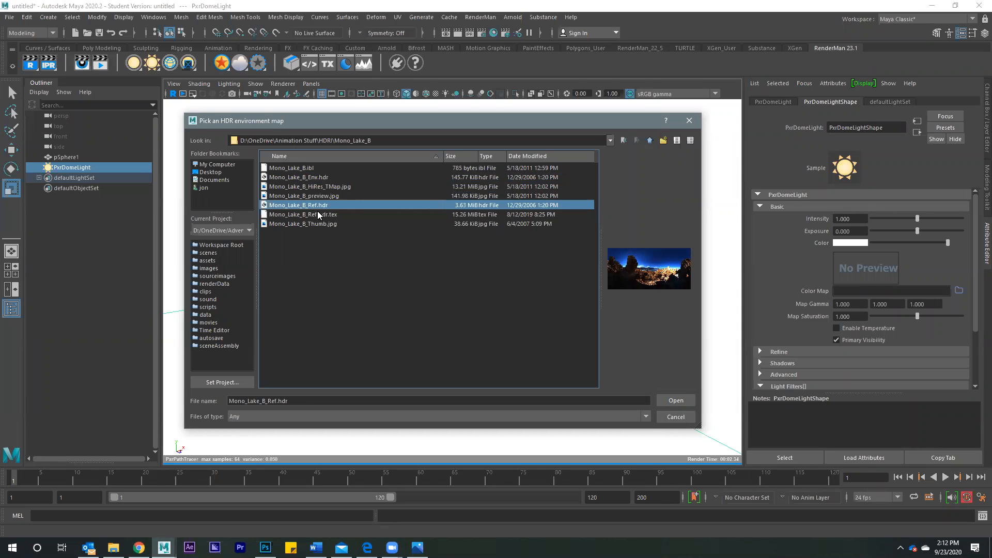
pyautogui.click(685, 402)
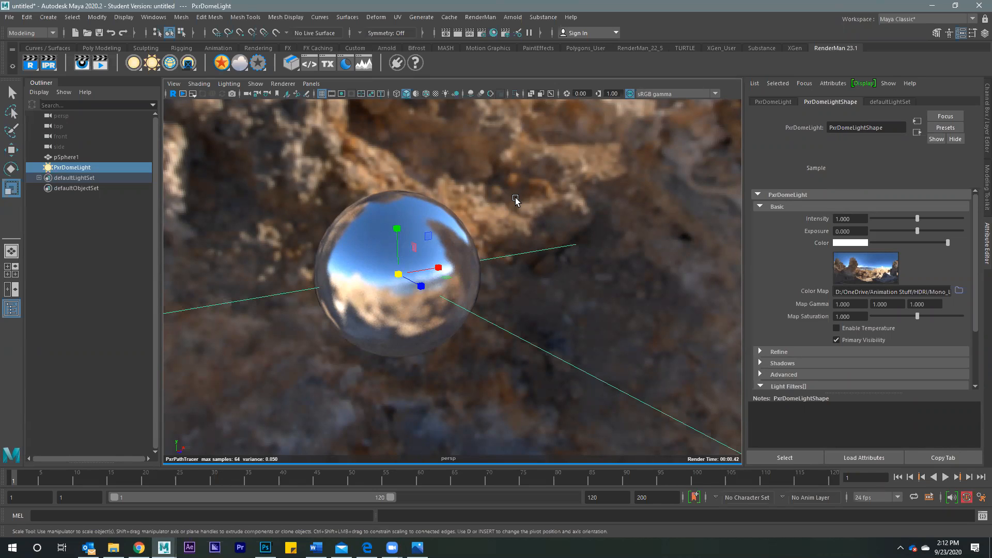
pyautogui.keyDown('alt'); pyautogui.moveTo(534, 223); pyautogui.dragTo(331, 198); pyautogui.keyUp('alt')
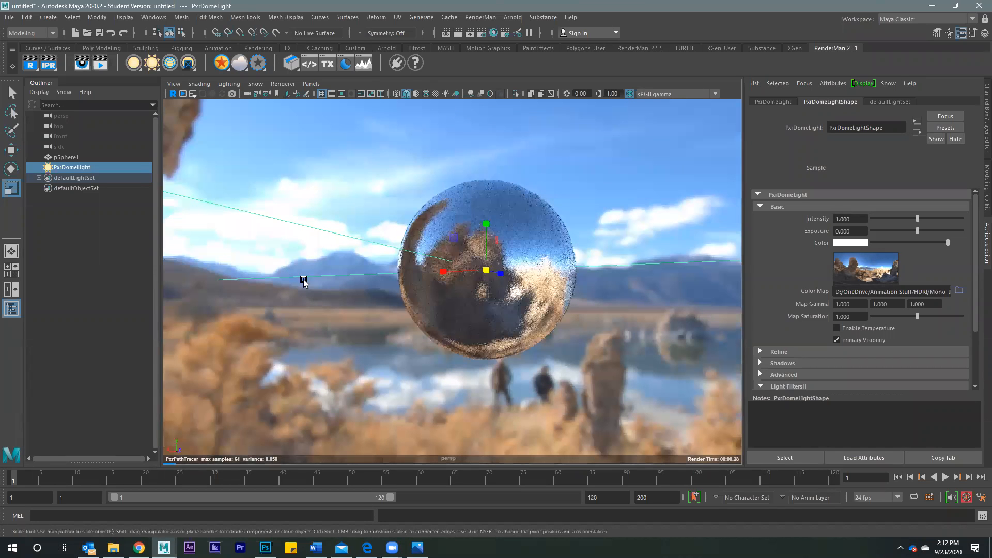
pyautogui.keyDown('alt'); pyautogui.moveTo(355, 274); pyautogui.dragTo(324, 288); pyautogui.keyUp('alt')
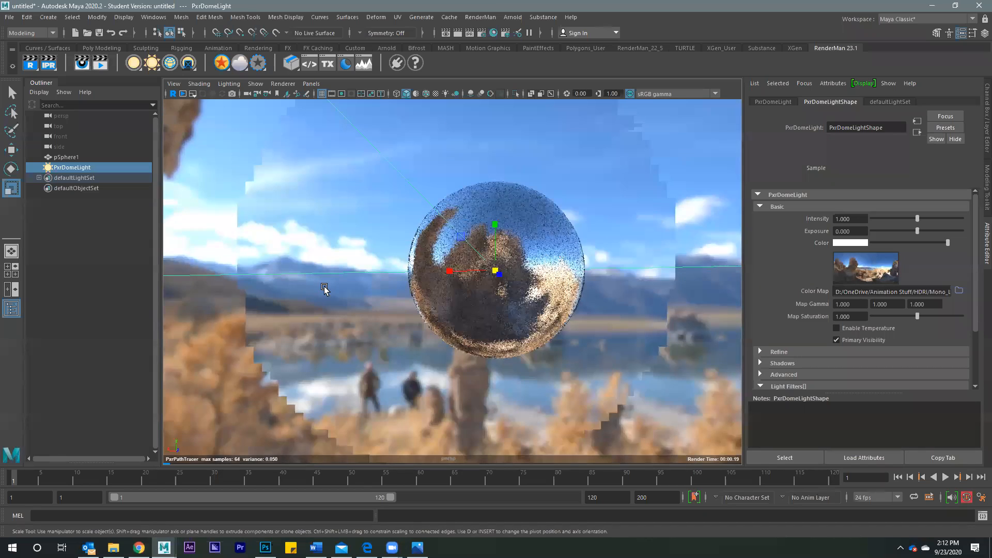
pyautogui.keyDown('alt'); pyautogui.moveTo(439, 265); pyautogui.dragTo(447, 230); pyautogui.keyUp('alt')
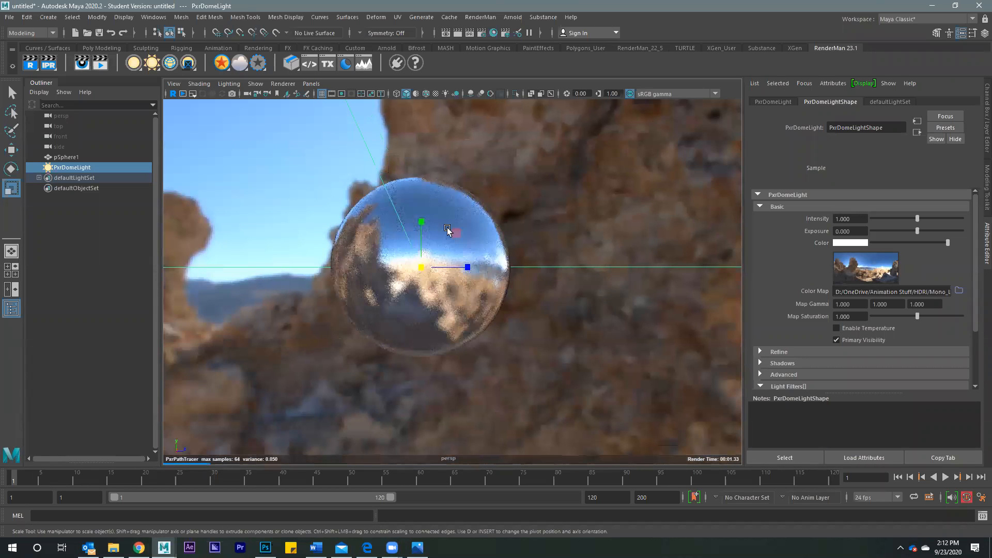
# Step: Set the sphere's PxrSurface primary specular face color to black and its diffuse color to light gray
pyautogui.click(465, 228)
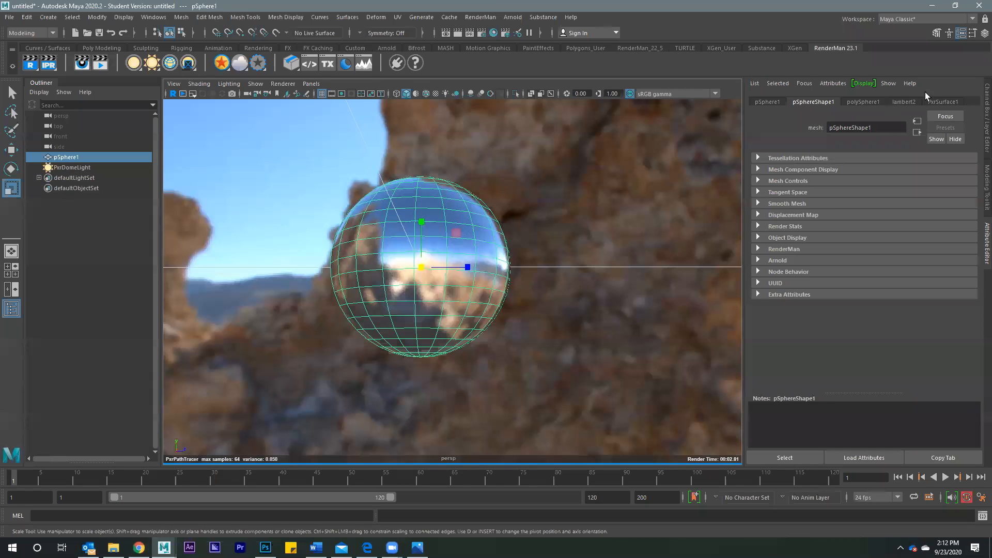
pyautogui.click(938, 101)
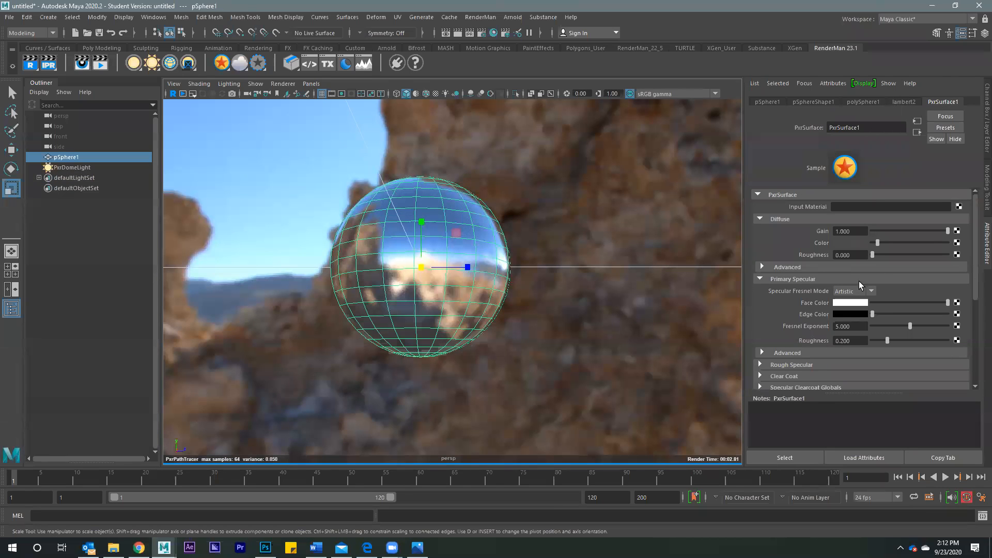
pyautogui.click(900, 302)
pyautogui.click(889, 302)
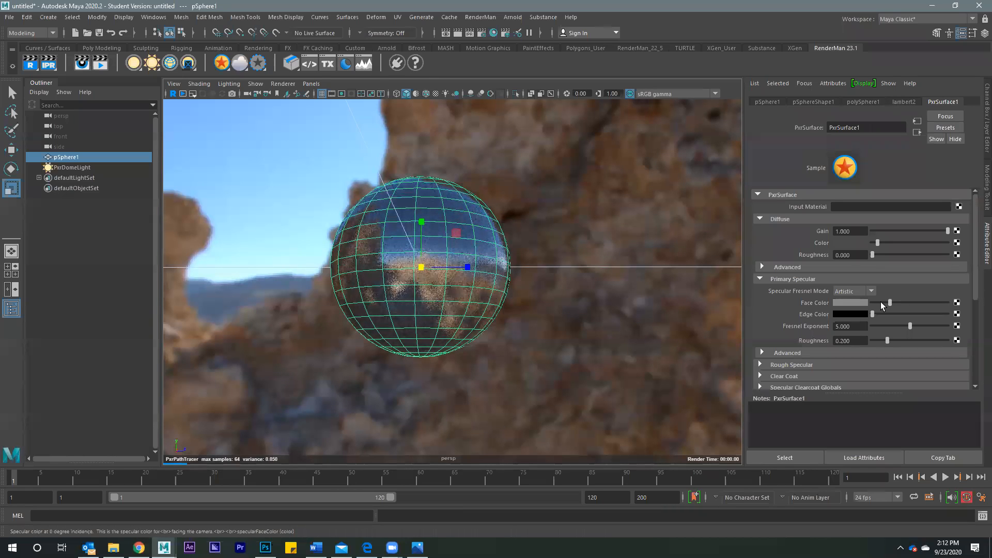
pyautogui.moveTo(880, 302); pyautogui.dragTo(872, 302)
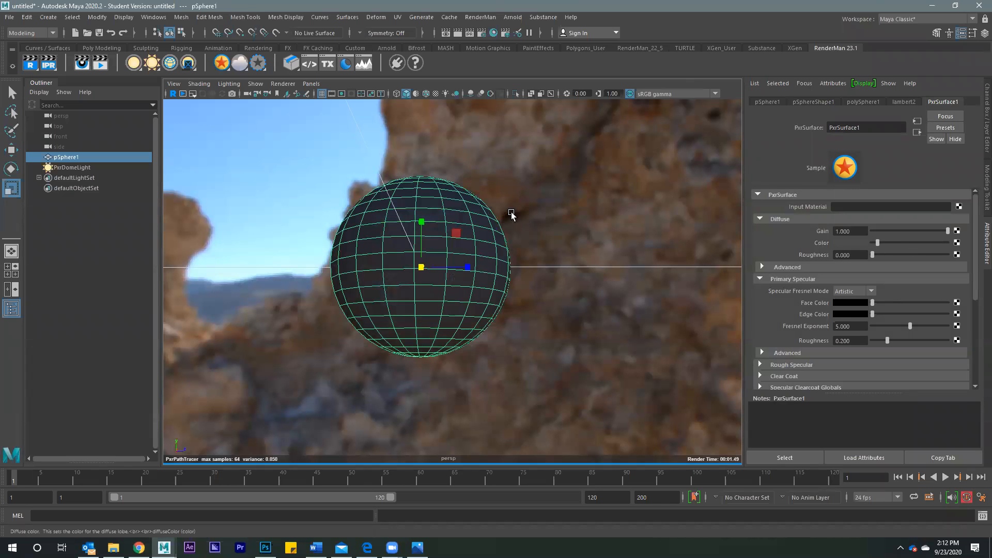
pyautogui.keyDown('alt'); pyautogui.moveTo(565, 240); pyautogui.dragTo(570, 298); pyautogui.keyUp('alt')
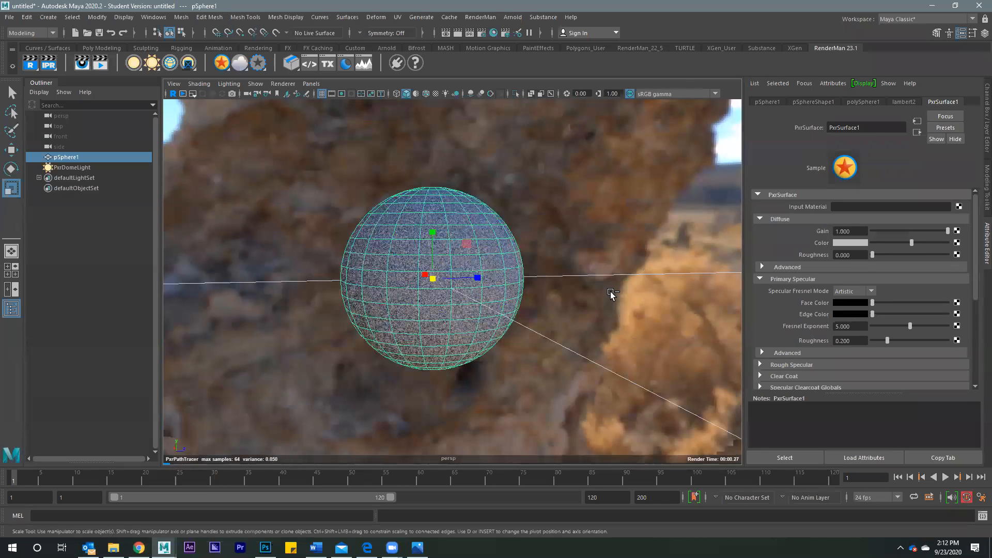
pyautogui.click(568, 324)
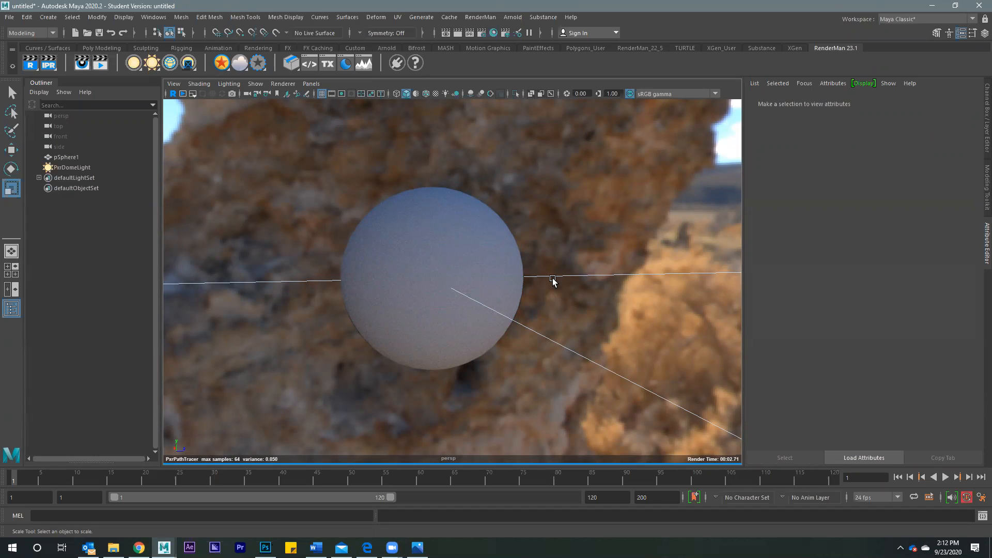
# Step: Set the sphere's primary specular face color to white and its specular roughness to 0
pyautogui.click(478, 235)
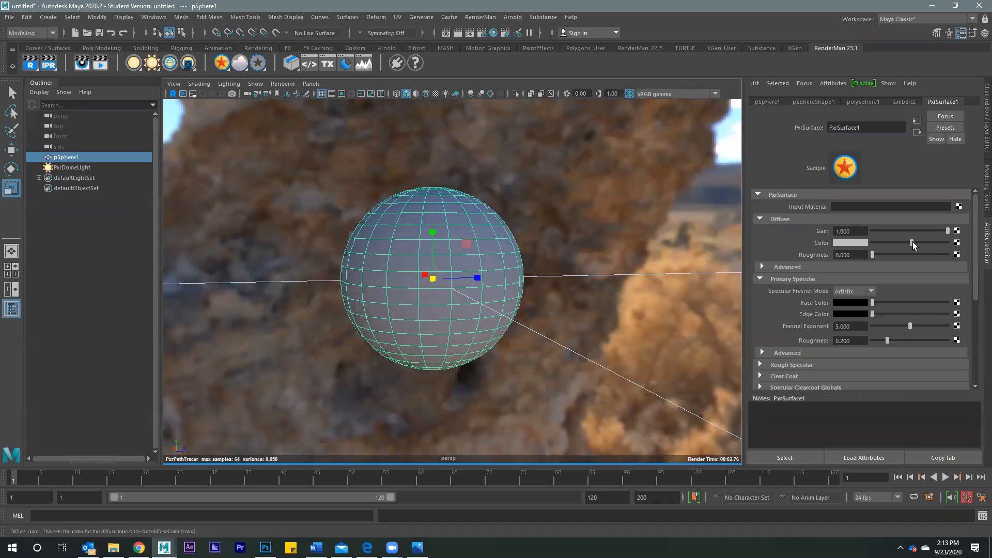
pyautogui.moveTo(892, 301); pyautogui.dragTo(949, 302)
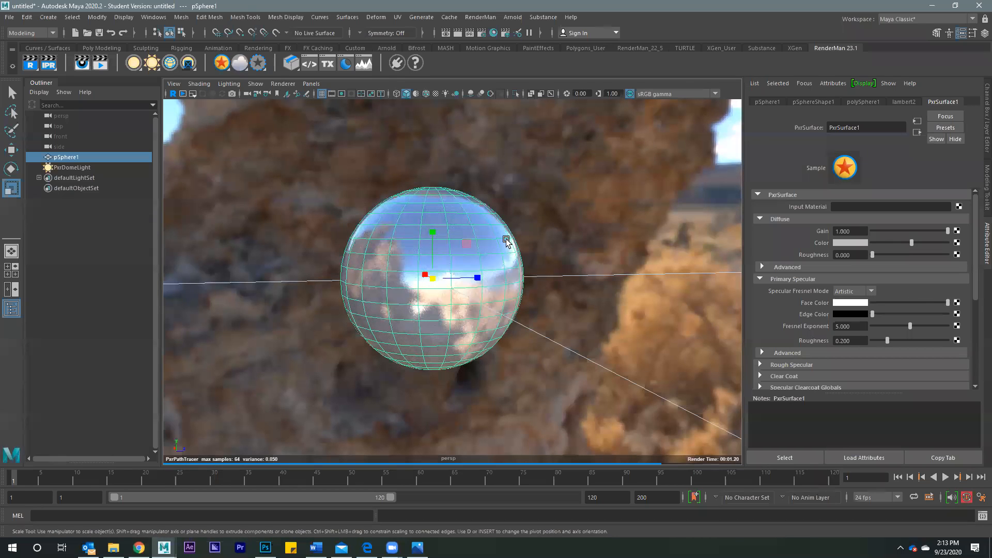
pyautogui.moveTo(566, 269)
pyautogui.keyDown('alt'); pyautogui.mouseDown()
pyautogui.moveTo(531, 263)
pyautogui.moveTo(567, 272)
pyautogui.mouseUp(); pyautogui.keyUp('alt')
pyautogui.moveTo(885, 341); pyautogui.dragTo(853, 343)
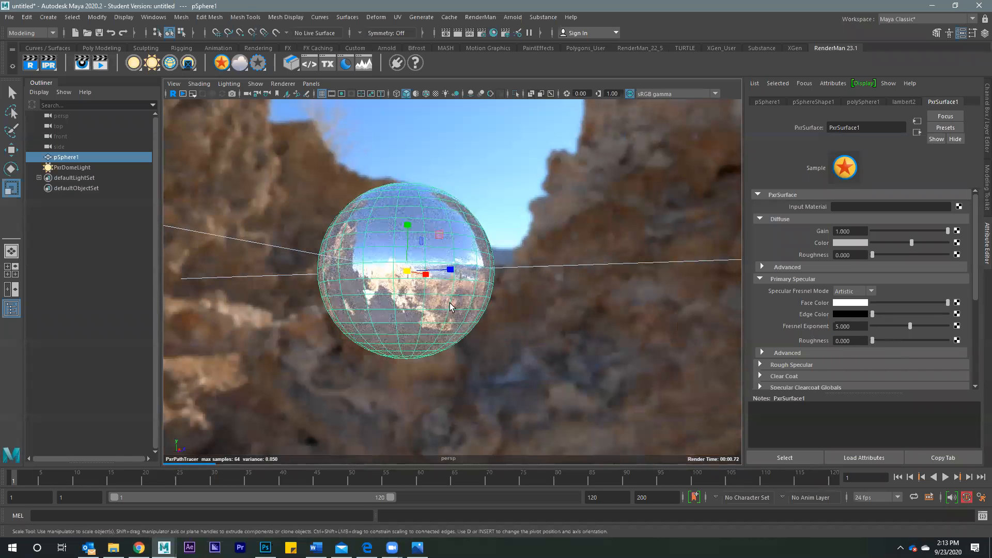
# Step: Set the sphere's diffuse color to black and turn on smooth mesh preview for it
pyautogui.keyDown('alt'); pyautogui.moveTo(395, 315); pyautogui.dragTo(518, 319, button='right'); pyautogui.keyUp('alt')
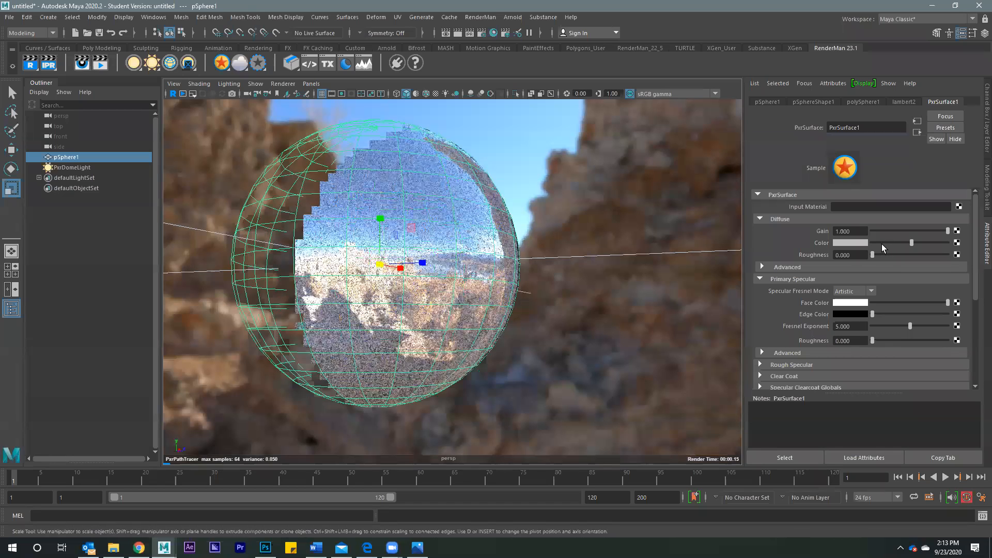
pyautogui.moveTo(879, 242); pyautogui.dragTo(855, 245)
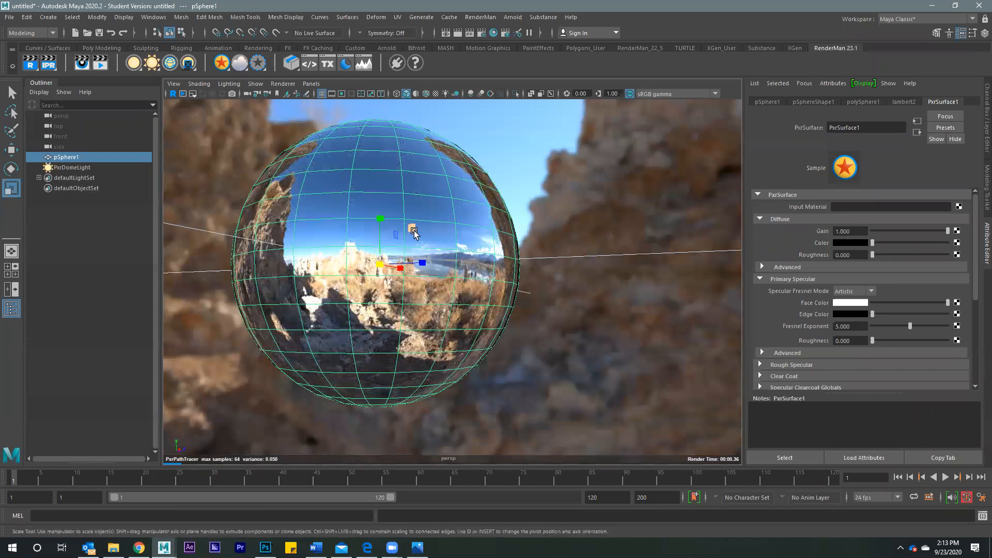
pyautogui.click(507, 183)
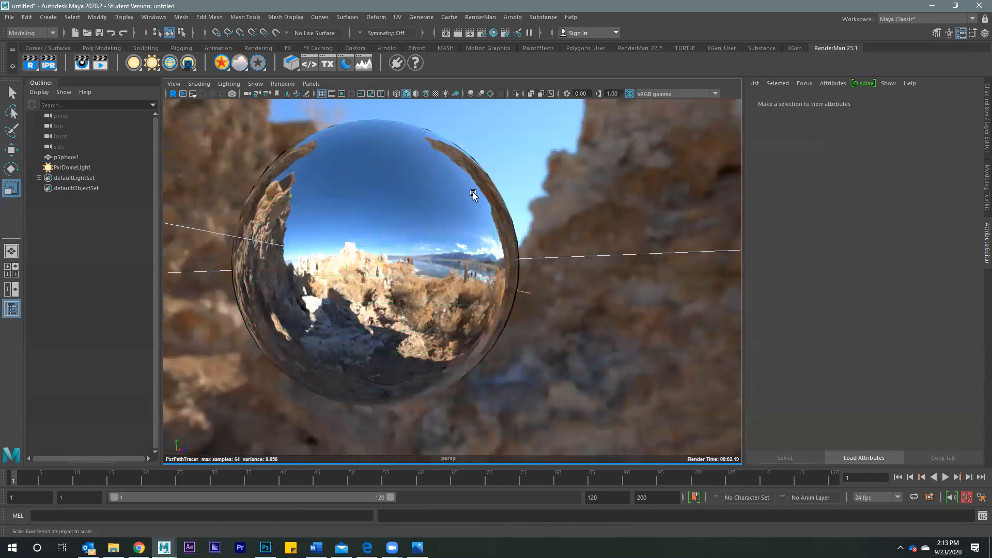
pyautogui.click(448, 192)
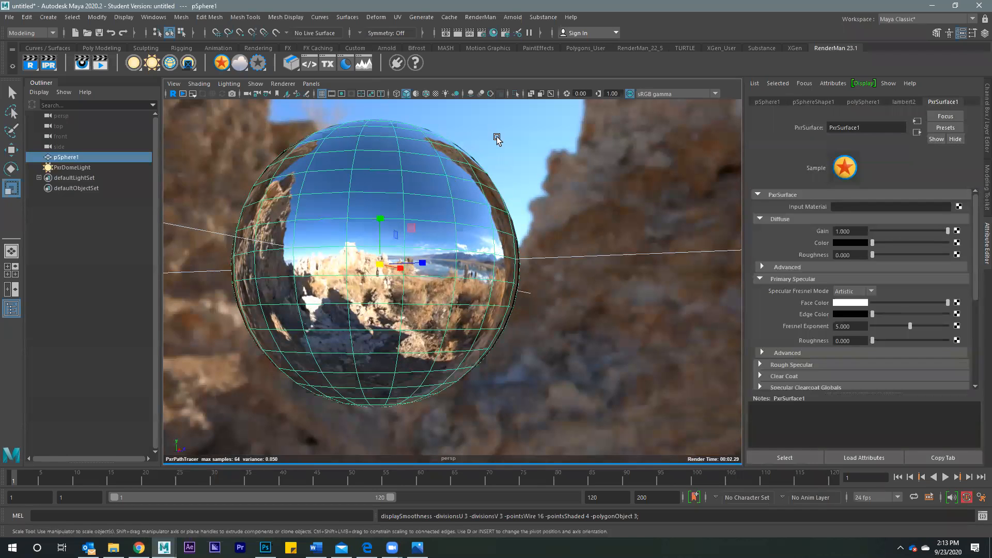
pyautogui.click(493, 170)
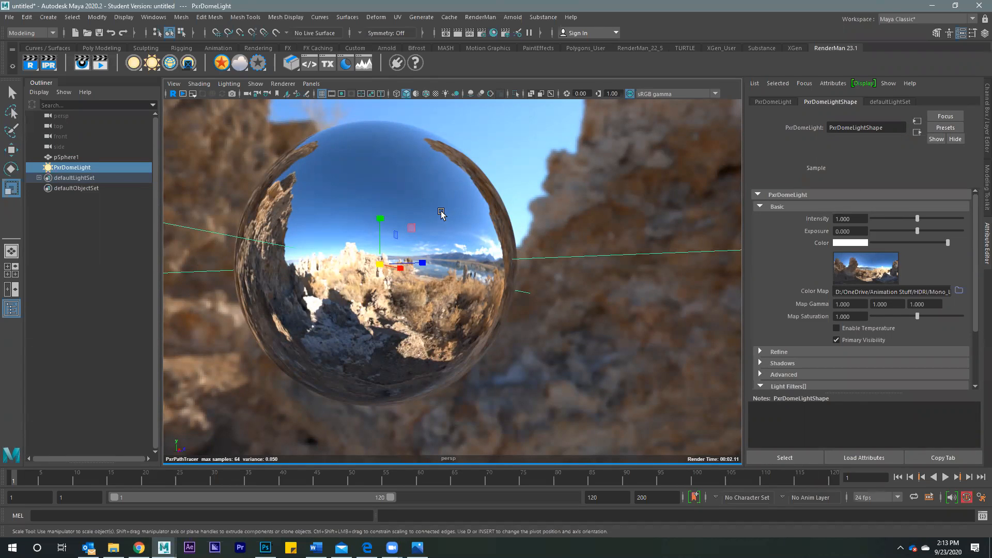
pyautogui.keyDown('alt'); pyautogui.moveTo(436, 192); pyautogui.dragTo(378, 205); pyautogui.keyUp('alt')
pyautogui.keyDown('alt'); pyautogui.moveTo(378, 203); pyautogui.dragTo(340, 199, button='right'); pyautogui.keyUp('alt')
pyautogui.moveTo(530, 171); pyautogui.dragTo(541, 181)
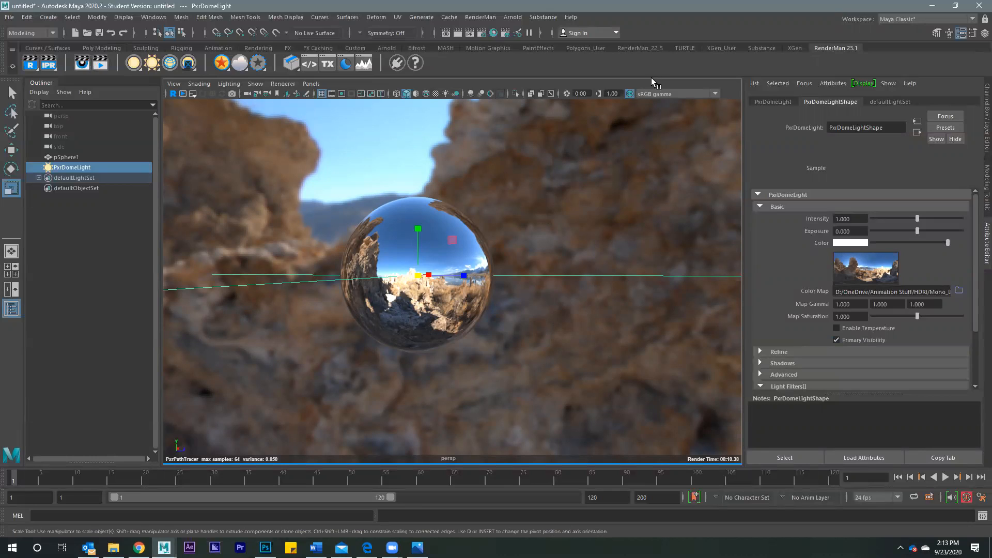
# Step: Open the RenderMan render settings and review the common file output, frame range and image size options
pyautogui.click(475, 17)
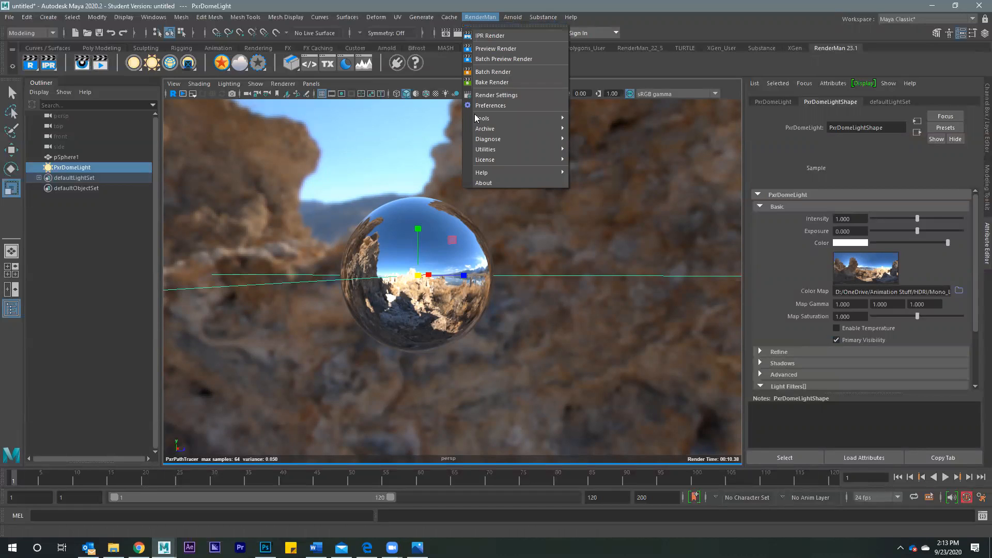
pyautogui.click(500, 95)
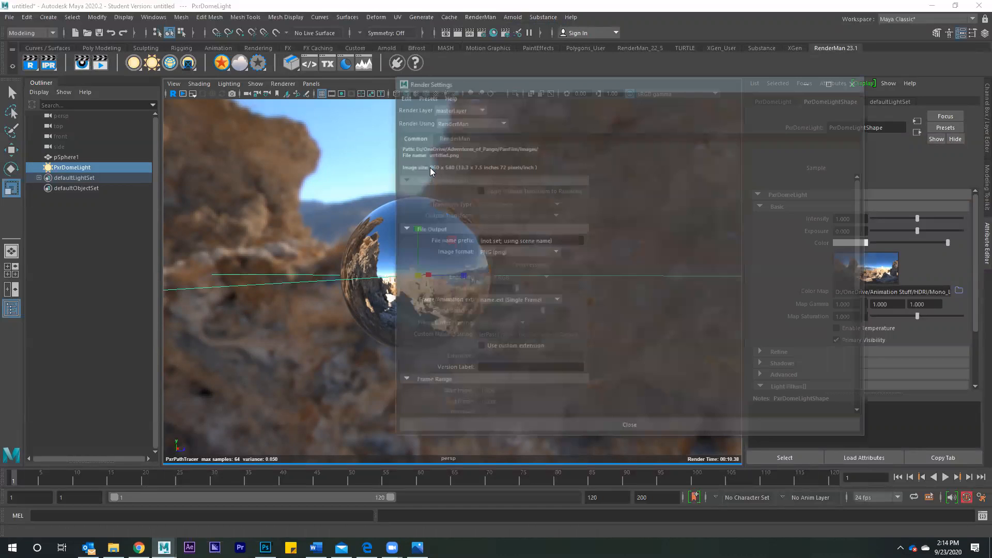
pyautogui.scroll(-1, 433, 274)
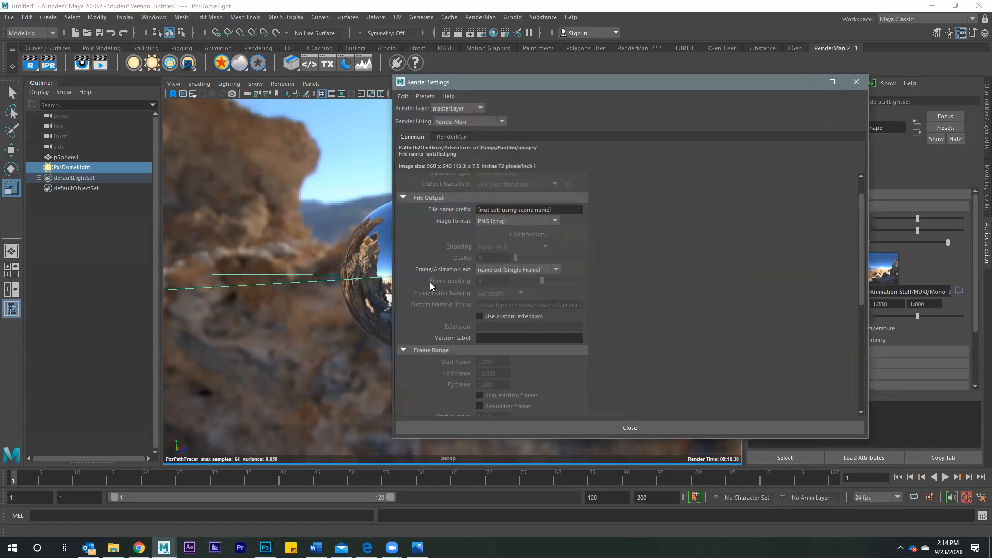
pyautogui.scroll(-7, 429, 282)
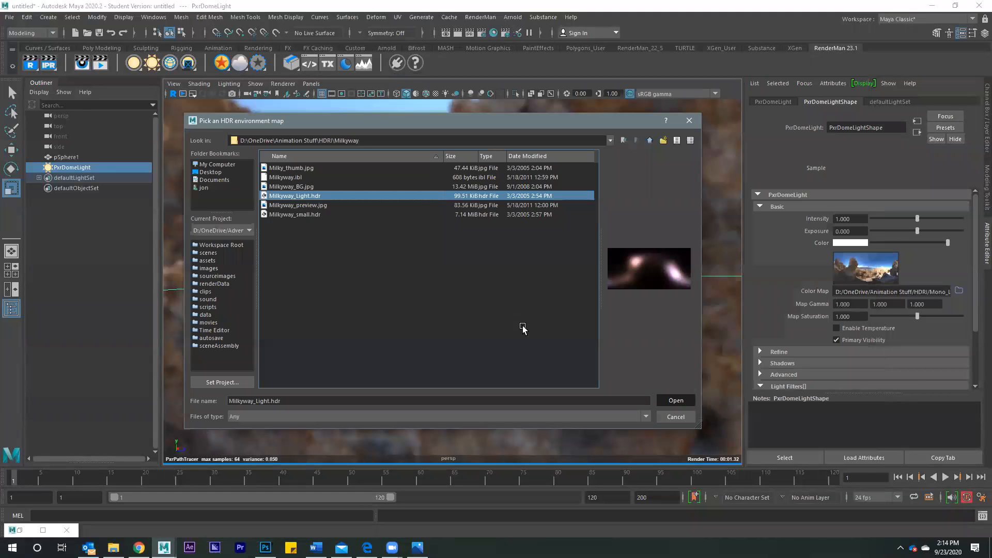
# Step: Load Milkyway_Light.hdr from the Milkyway folder as the dome light's color map
pyautogui.press('Return')
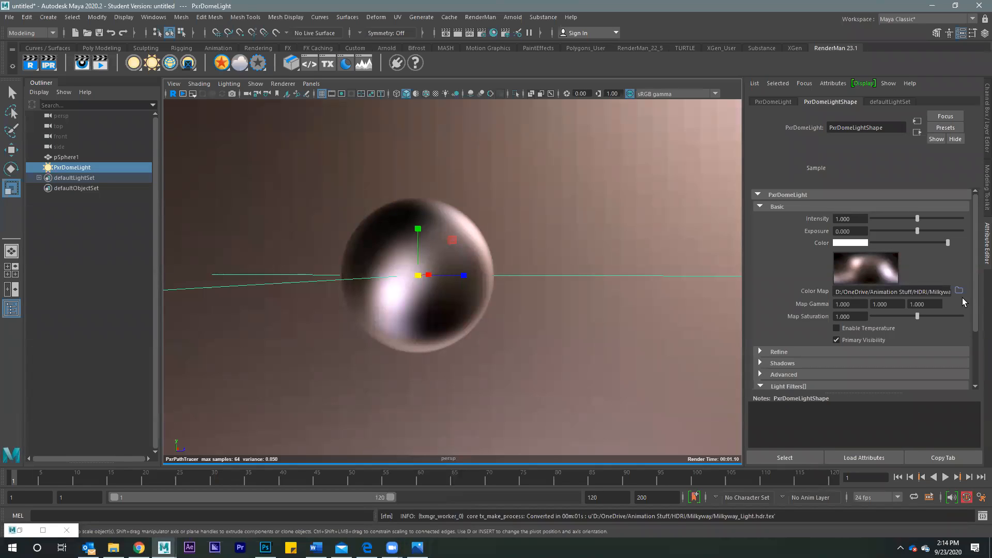
pyautogui.keyDown('alt'); pyautogui.moveTo(540, 284); pyautogui.dragTo(982, 283); pyautogui.keyUp('alt')
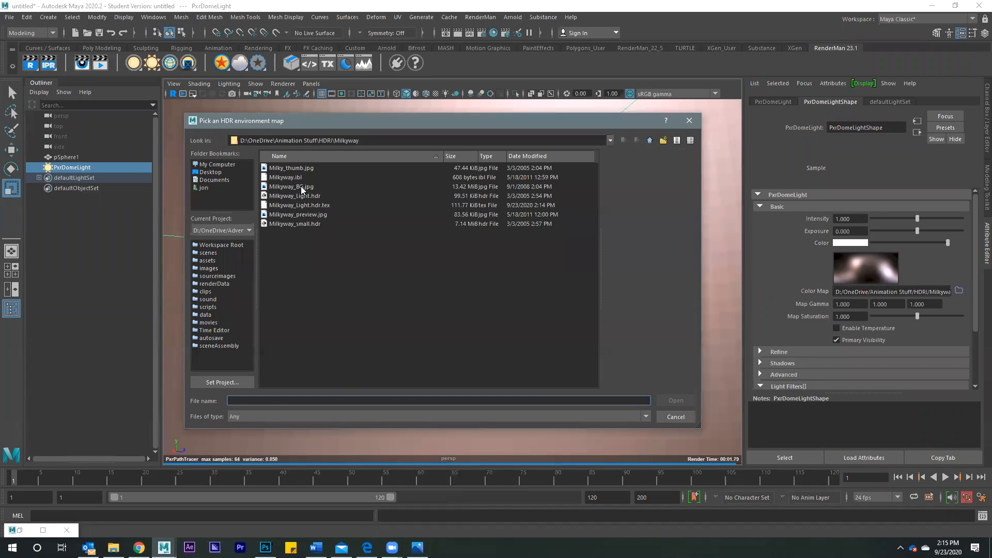
# Step: Replace the dome light's color map with Milkyway_BG.jpg from the Milkyway folder and minimize the render settings window
pyautogui.click(301, 186)
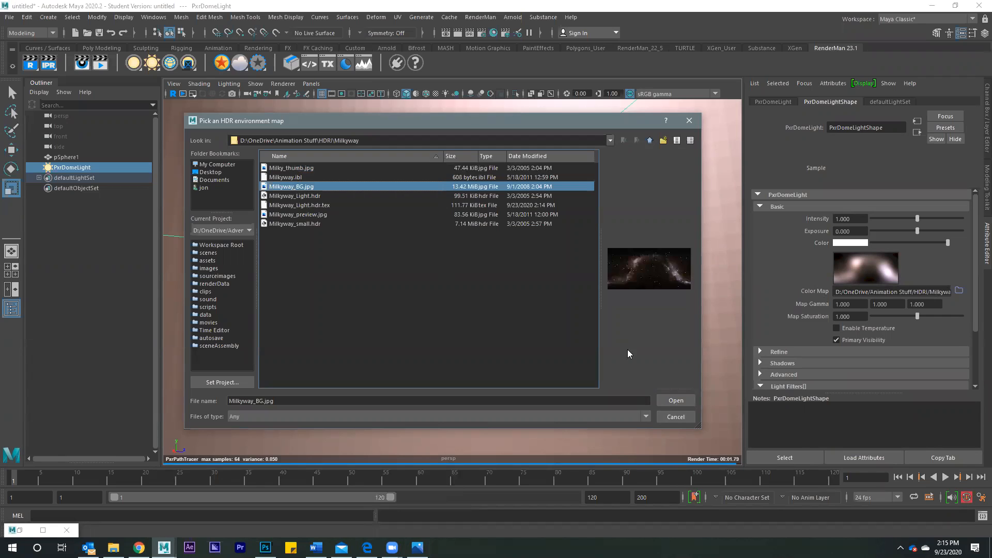
pyautogui.click(681, 399)
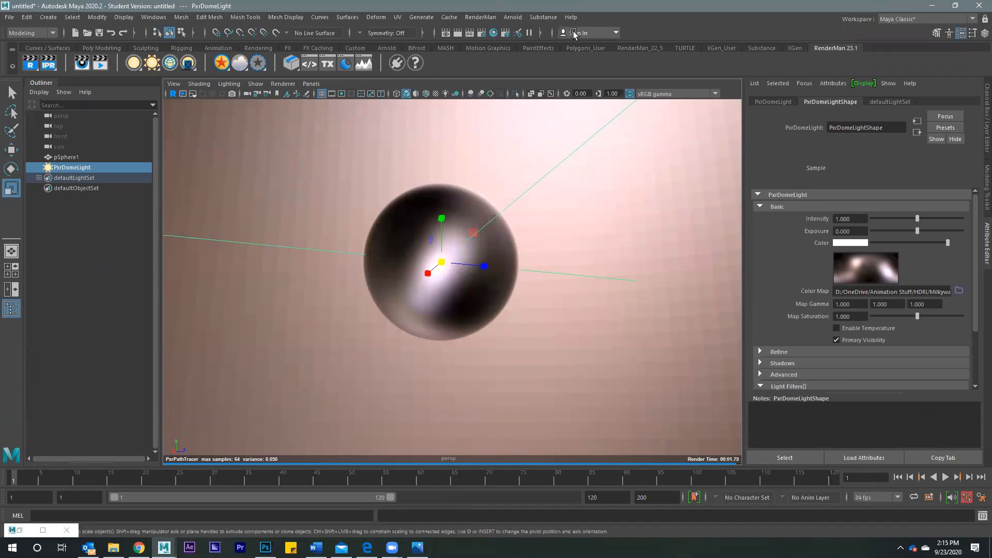
pyautogui.click(482, 34)
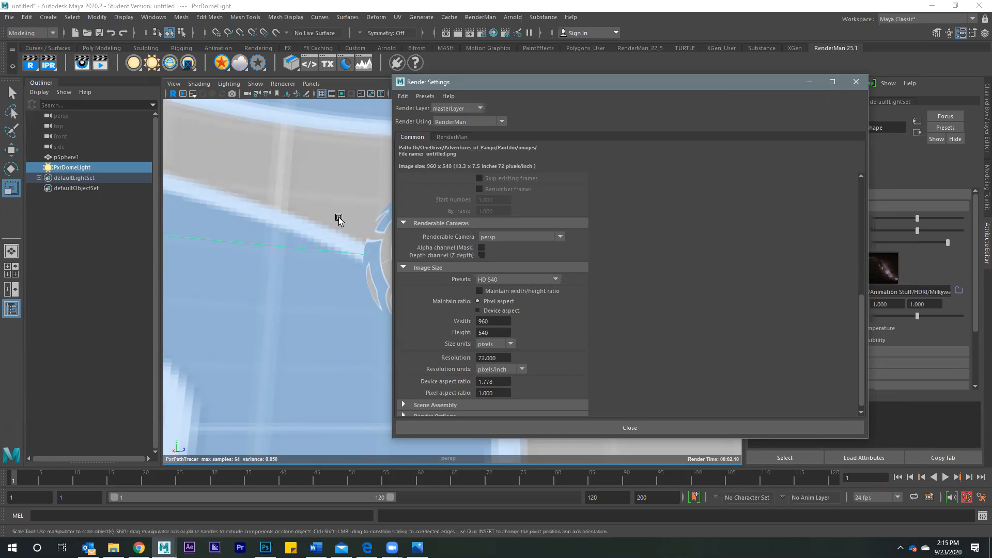
pyautogui.click(809, 82)
pyautogui.keyDown('alt'); pyautogui.moveTo(527, 217); pyautogui.dragTo(581, 219); pyautogui.keyUp('alt')
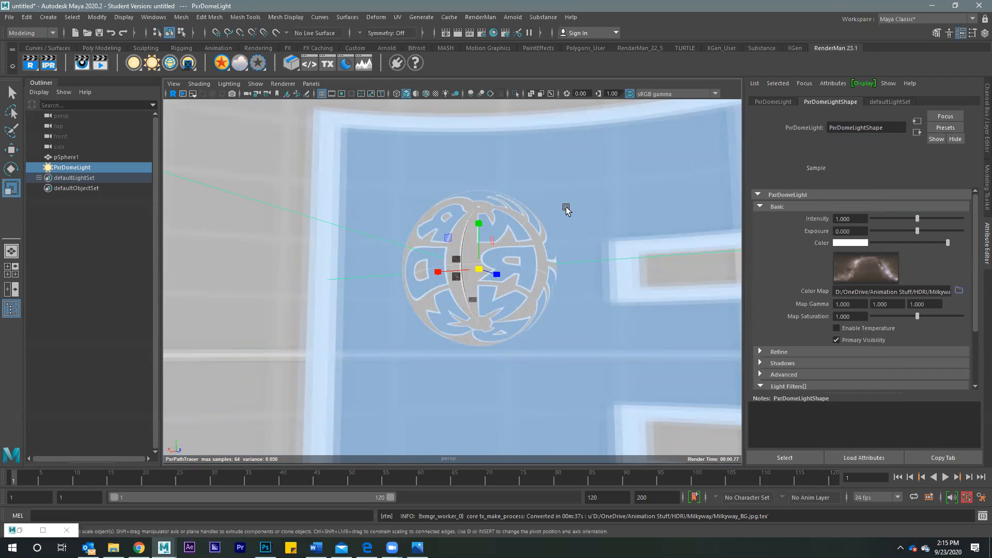
pyautogui.keyDown('alt'); pyautogui.moveTo(566, 207); pyautogui.dragTo(532, 237); pyautogui.keyUp('alt')
pyautogui.keyDown('alt'); pyautogui.moveTo(424, 272); pyautogui.dragTo(405, 323); pyautogui.keyUp('alt')
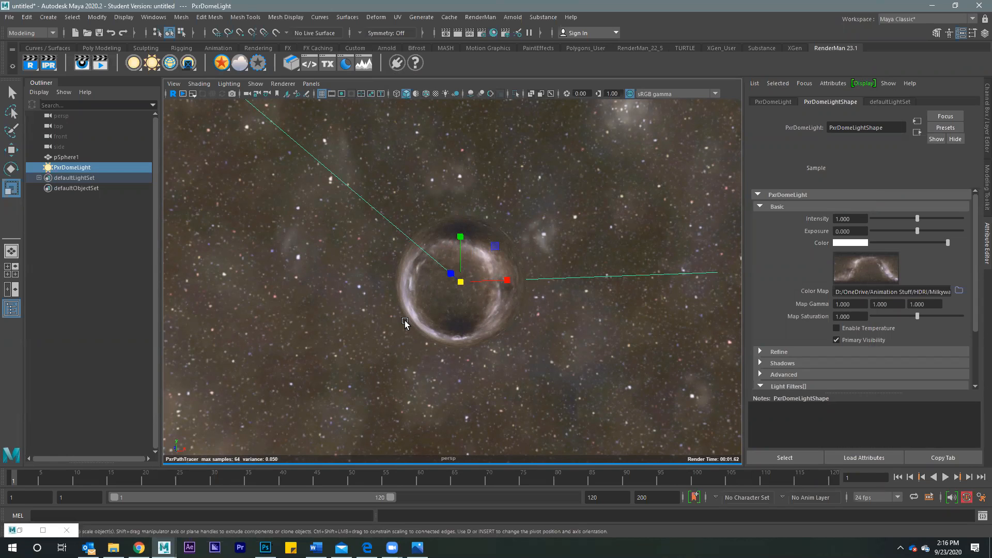
pyautogui.keyDown('alt'); pyautogui.moveTo(488, 264); pyautogui.dragTo(386, 252); pyautogui.keyUp('alt')
pyautogui.keyDown('alt'); pyautogui.moveTo(465, 324); pyautogui.dragTo(468, 284); pyautogui.keyUp('alt')
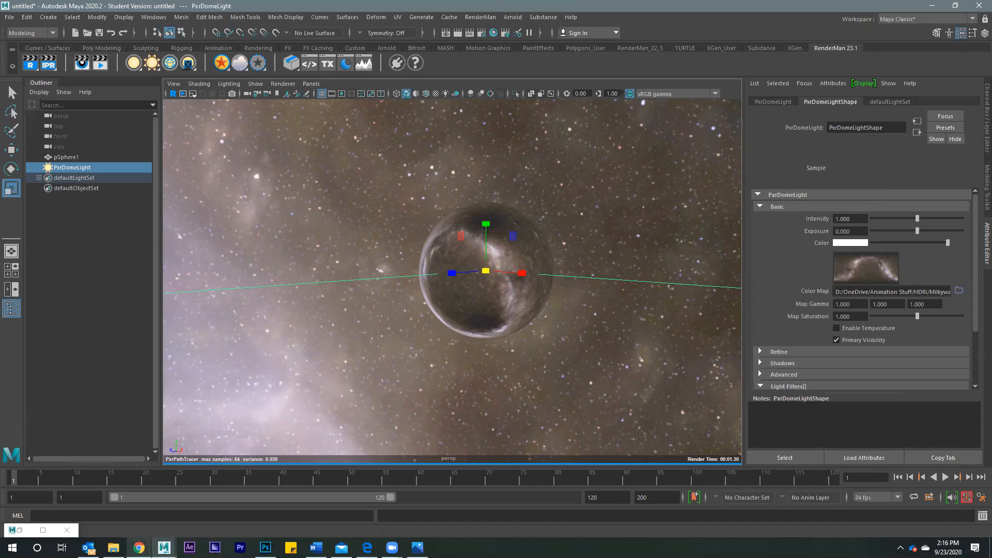
# Step: Switch to Chrome and search Google for "nasa starfield"
pyautogui.click(138, 547)
pyautogui.click(580, 34)
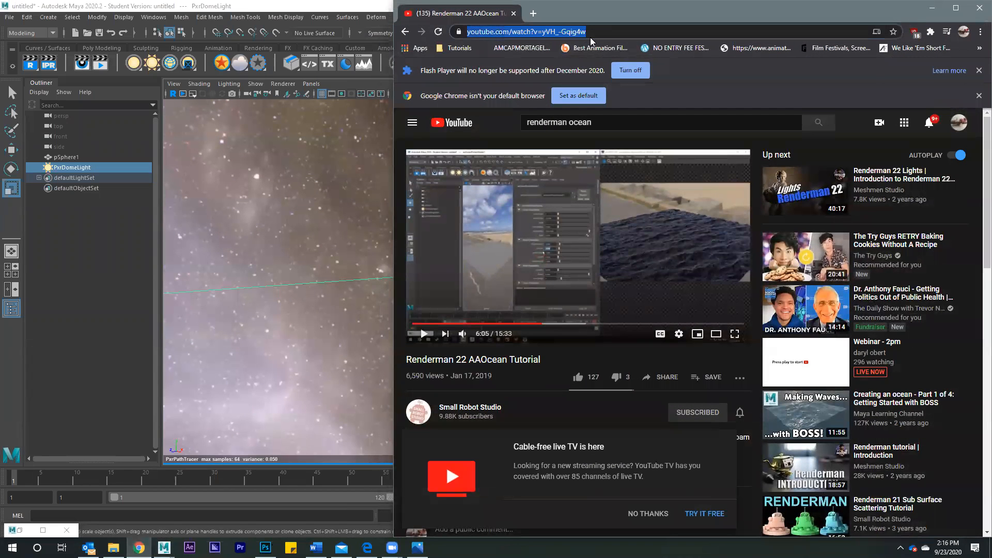
pyautogui.write('nasa ')
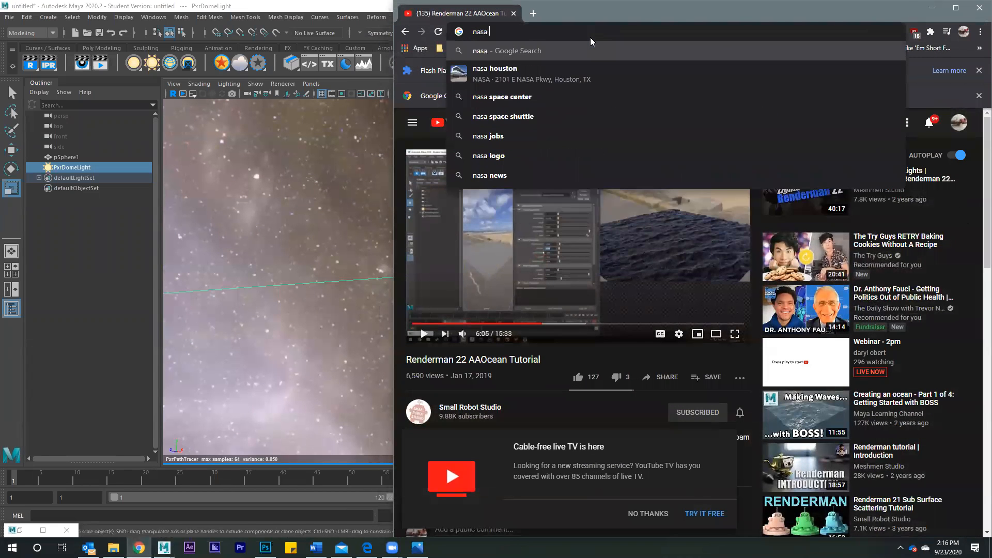
pyautogui.write('starfield')
pyautogui.press('Return')
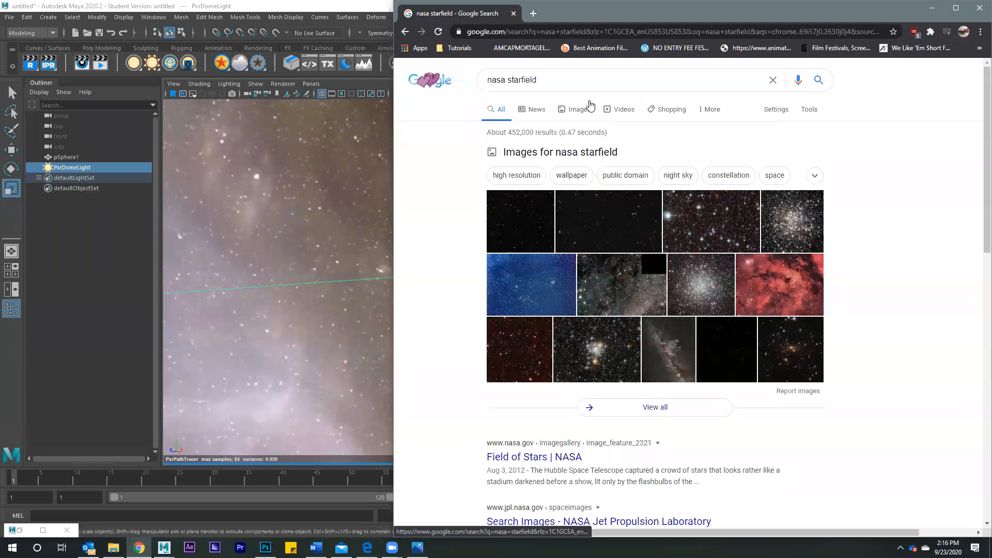
# Step: Show the image results for the starfield search and limit them to the Large size
pyautogui.click(578, 112)
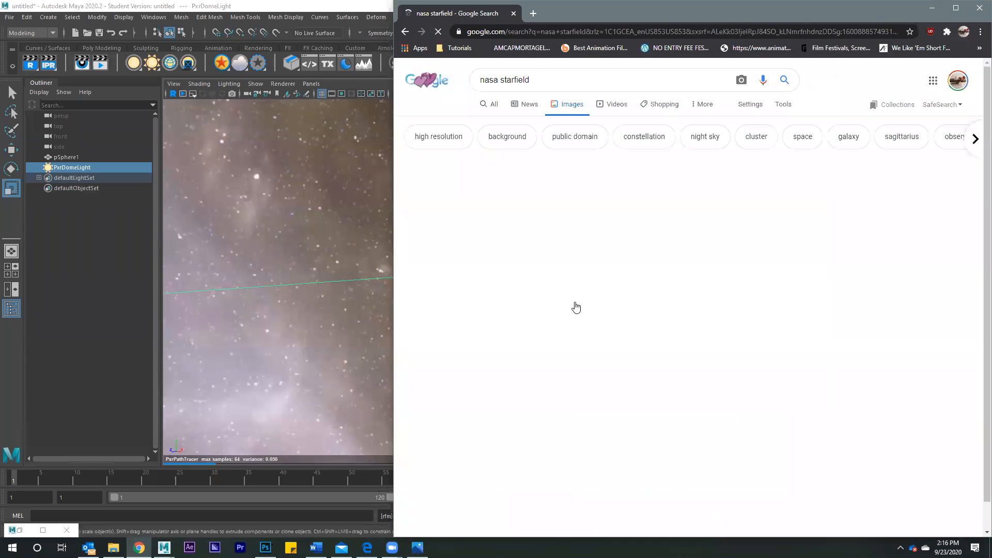
pyautogui.click(780, 105)
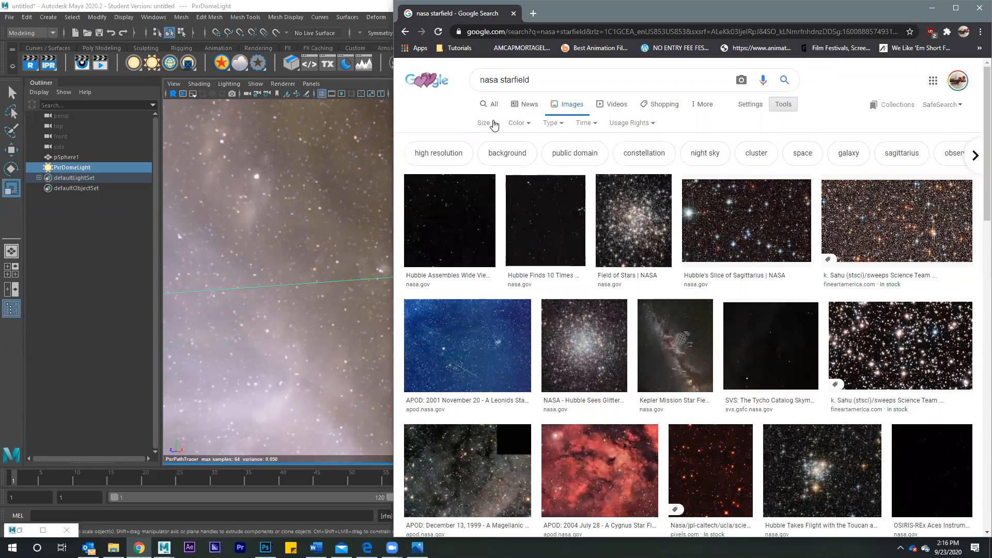
pyautogui.click(494, 125)
pyautogui.click(492, 154)
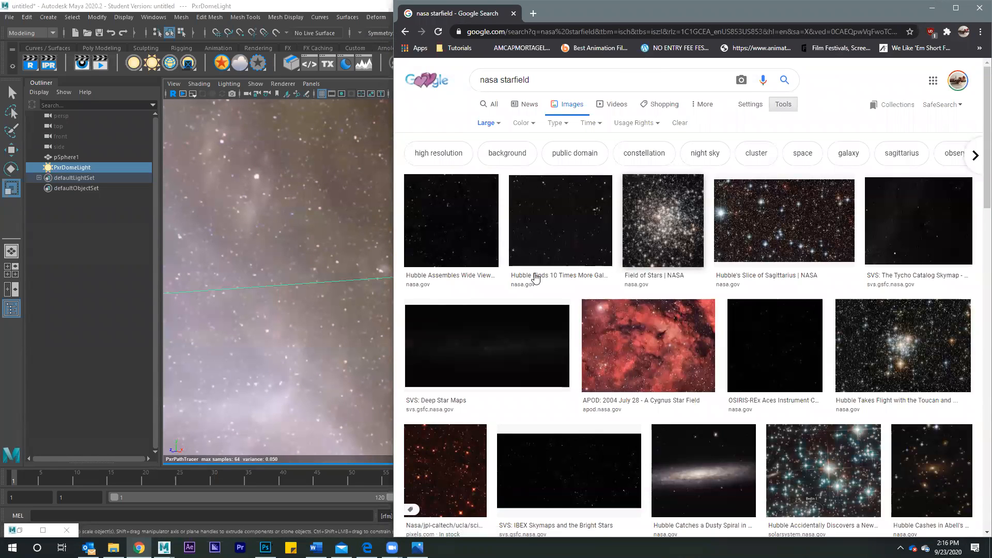
# Step: Open the full-size Cygnus Star Field picture from the APOD page and save it to the Desktop as cygnus_cannistra_big.jpg
pyautogui.click(654, 339)
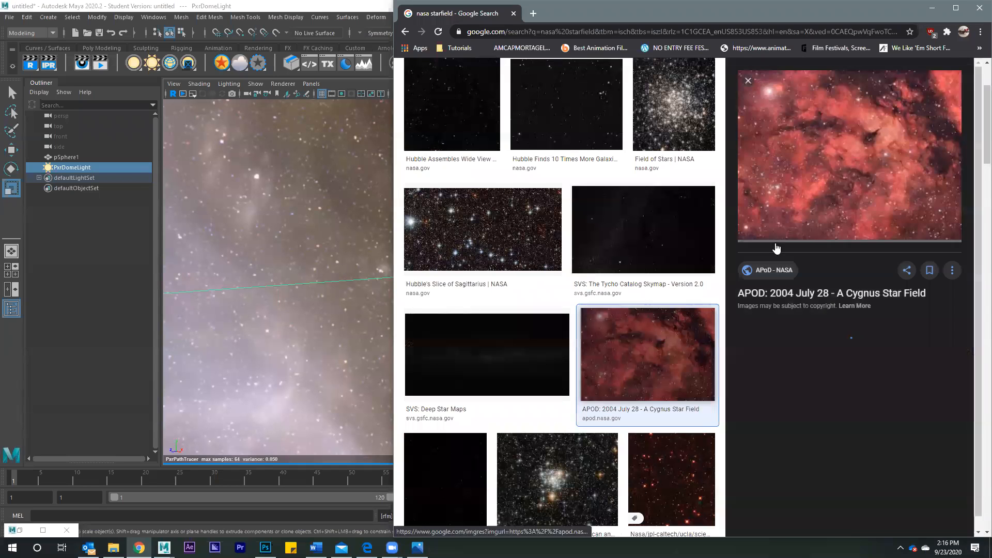
pyautogui.click(860, 148)
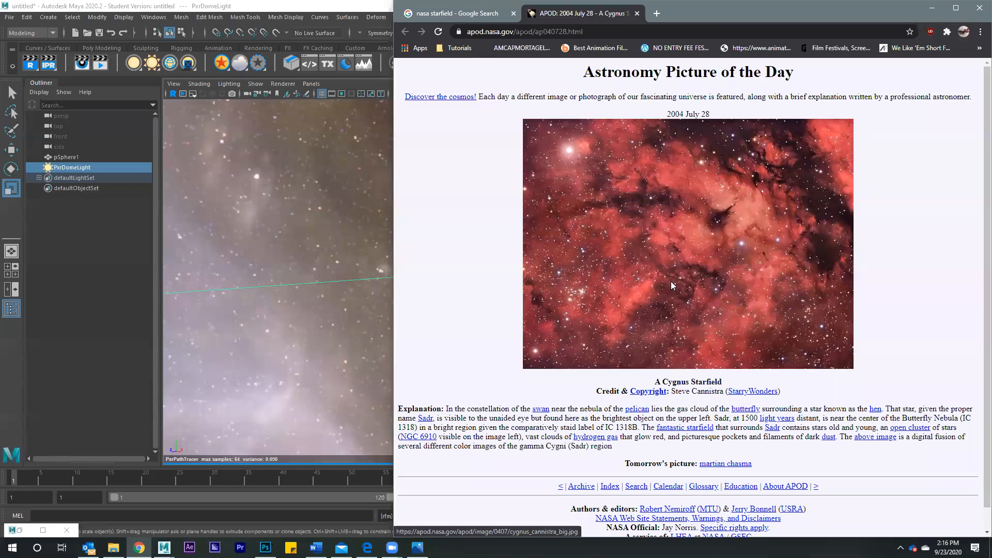
pyautogui.click(672, 269)
pyautogui.rightClick(691, 255)
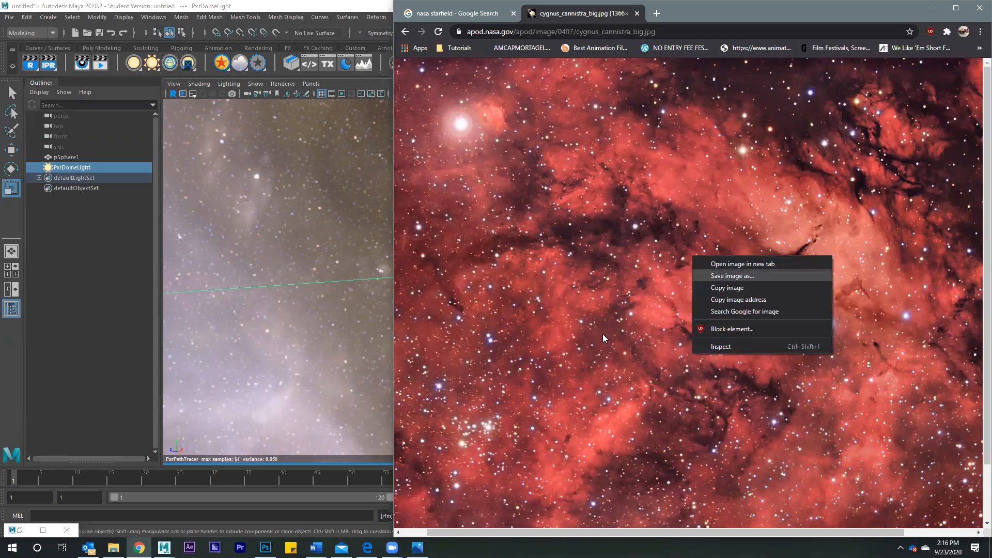
pyautogui.click(724, 279)
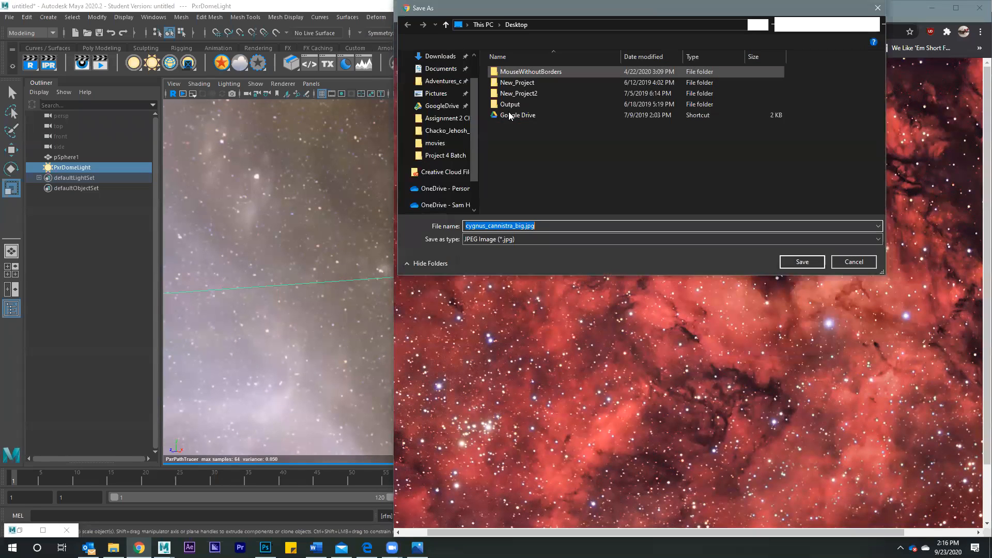
pyautogui.click(787, 261)
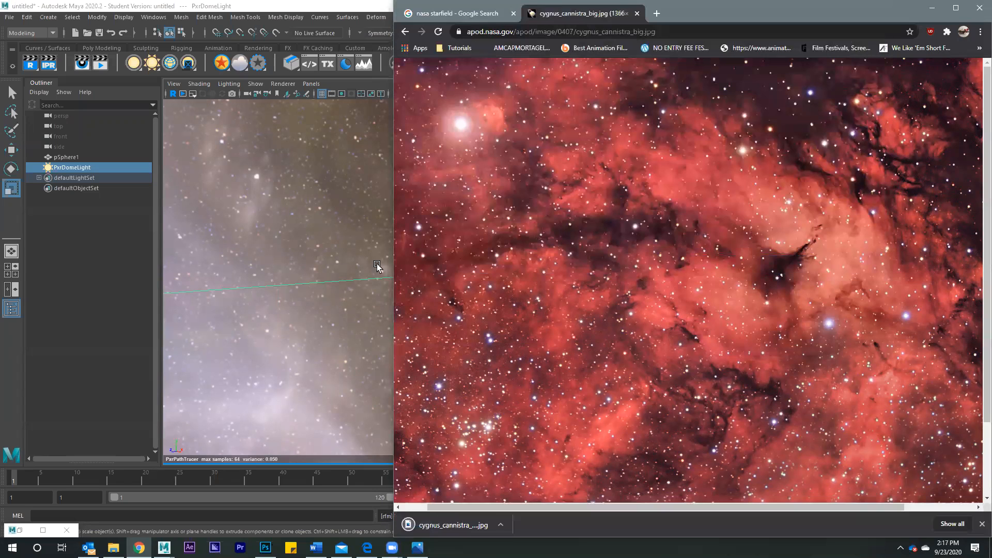
# Step: Return to Maya, create a polygon sphere and scale it up until it surrounds the chrome sphere and camera
pyautogui.click(256, 155)
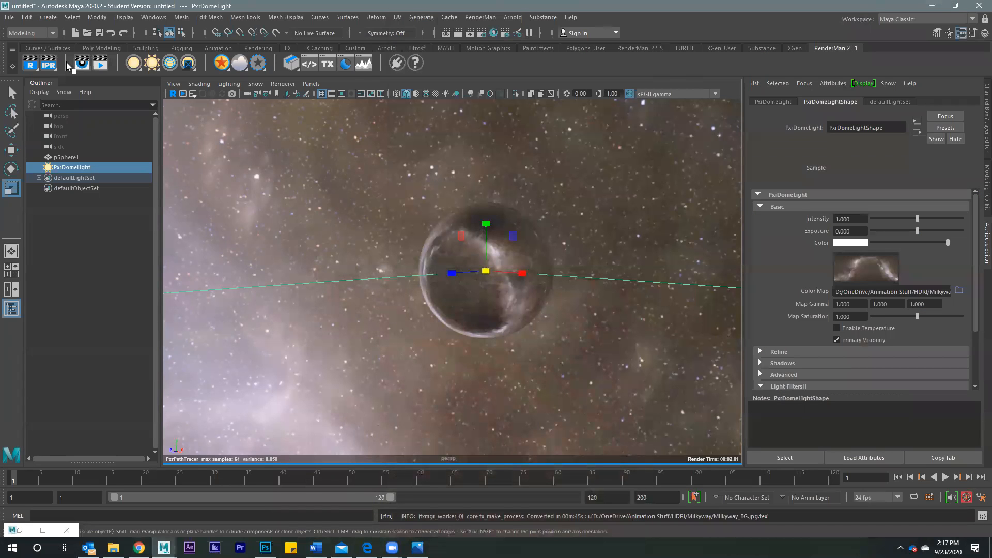
pyautogui.click(98, 49)
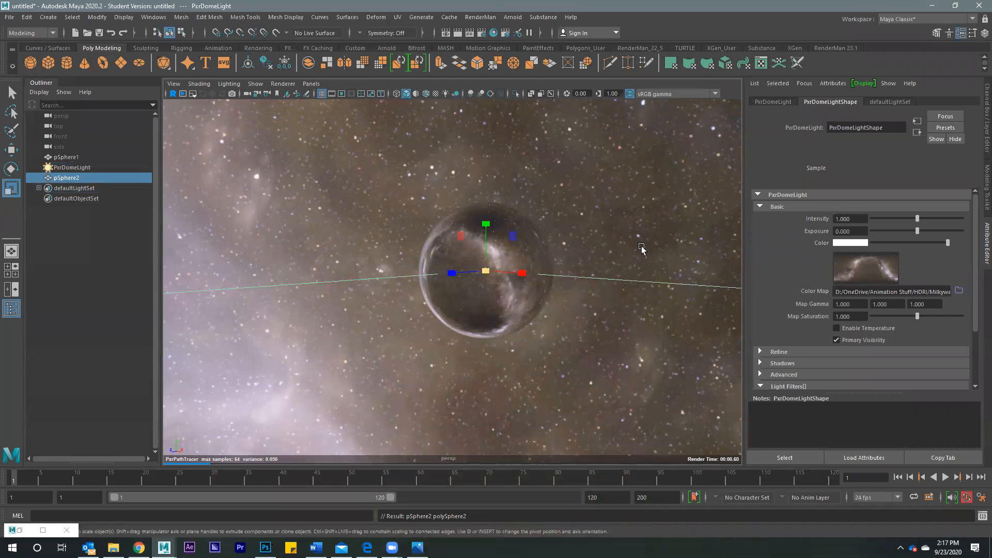
pyautogui.moveTo(456, 274); pyautogui.dragTo(828, 279)
pyautogui.moveTo(459, 265); pyautogui.dragTo(543, 283)
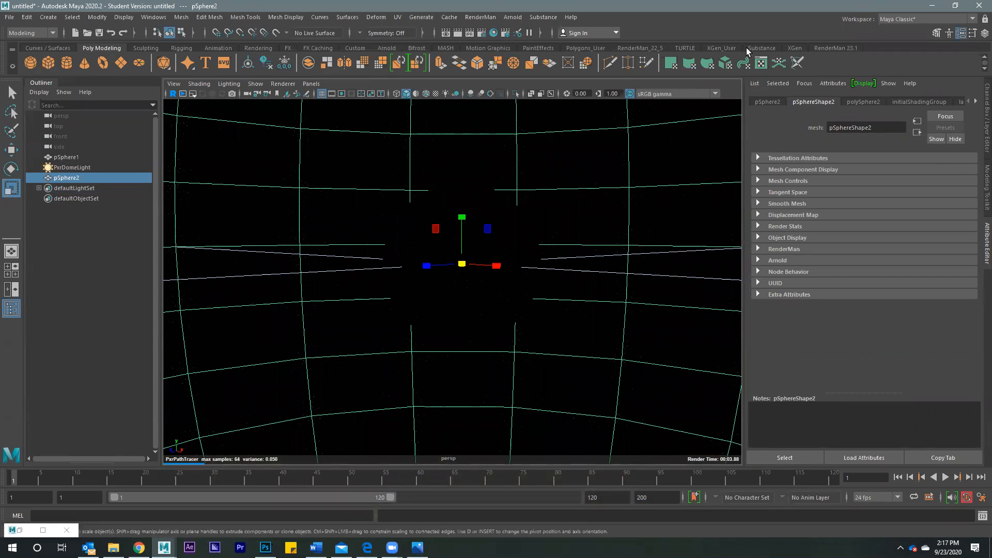
# Step: Assign a RenderMan PxrConstant material to the large surrounding sphere
pyautogui.click(827, 48)
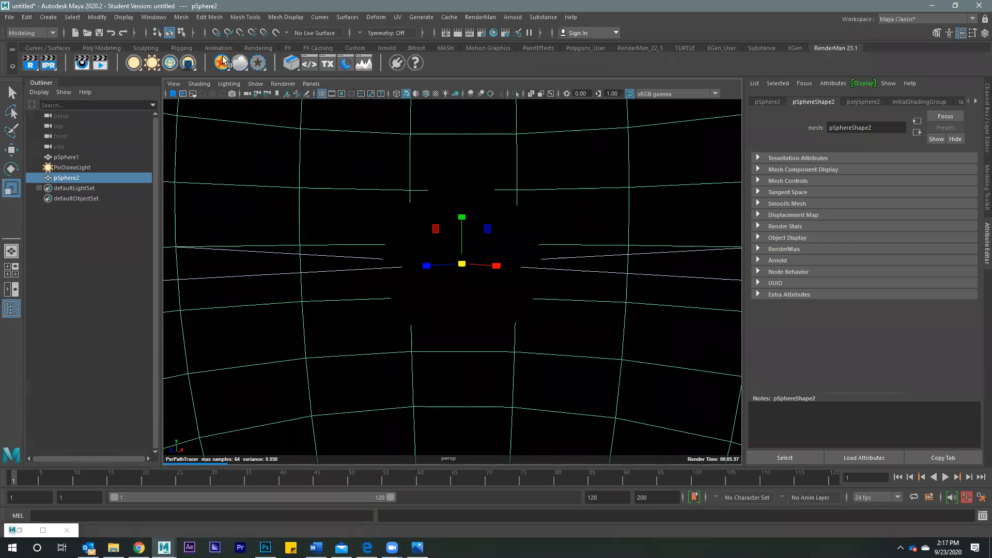
pyautogui.rightClick(222, 60)
pyautogui.click(243, 108)
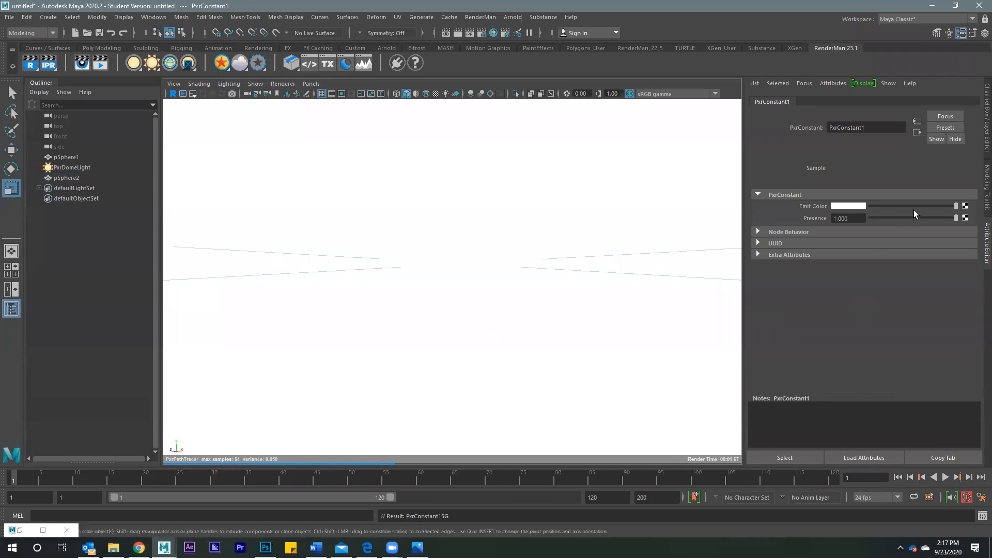
# Step: Connect a RenderMan PxrTexture pattern node to the PxrConstant material's Emit Color
pyautogui.click(965, 206)
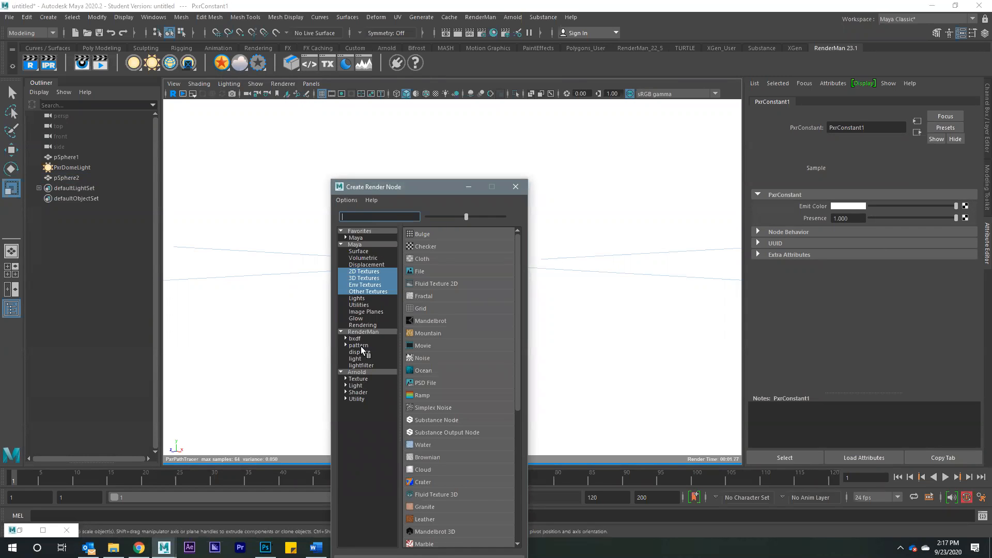
pyautogui.click(362, 345)
pyautogui.scroll(-10, 437, 364)
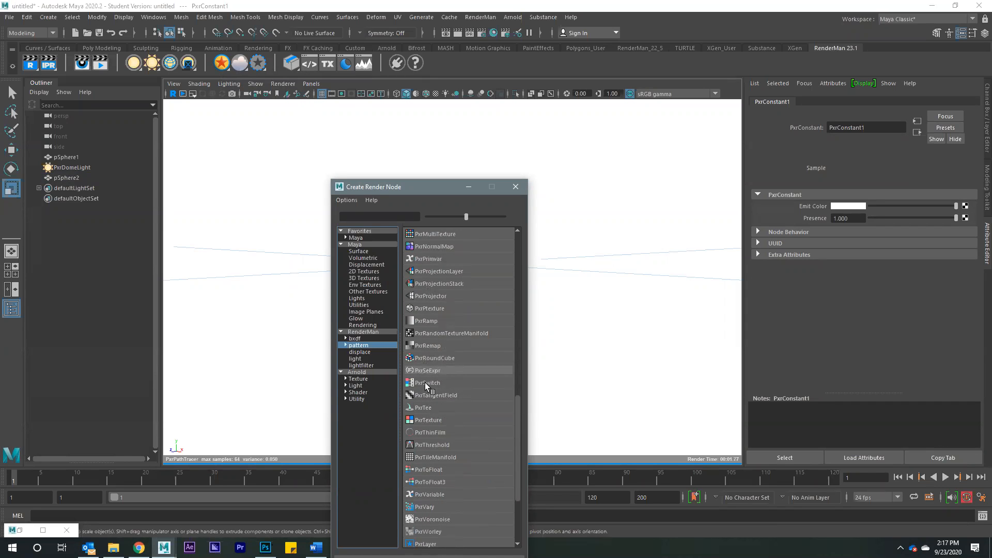
pyautogui.click(427, 420)
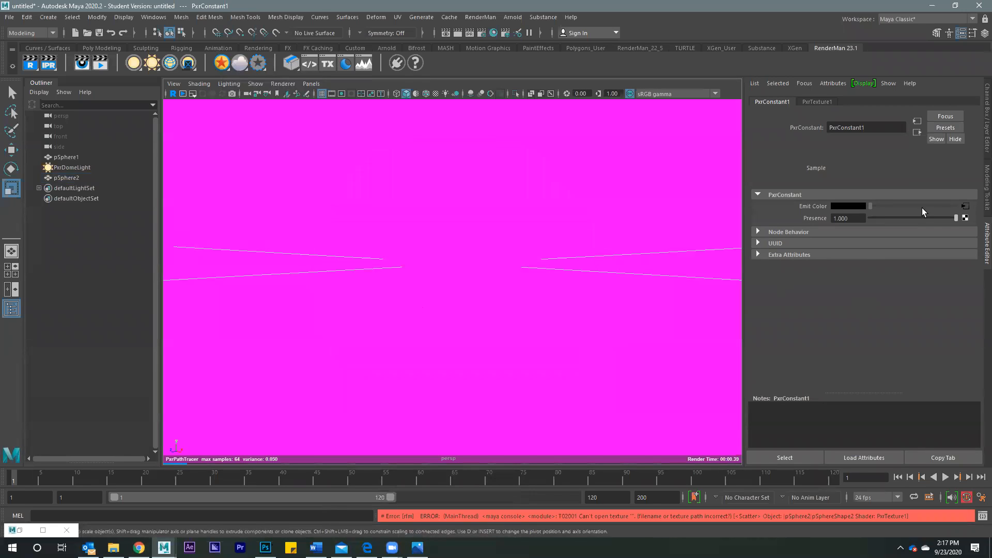
# Step: Load cygnus_cannistra_big.jpg from the Desktop as the PxrTexture's file
pyautogui.click(964, 206)
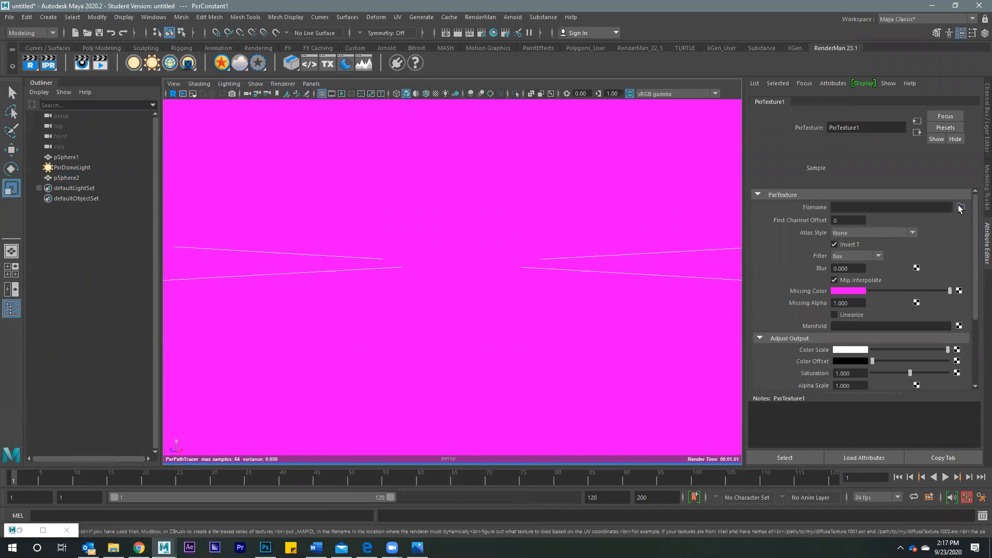
pyautogui.click(962, 207)
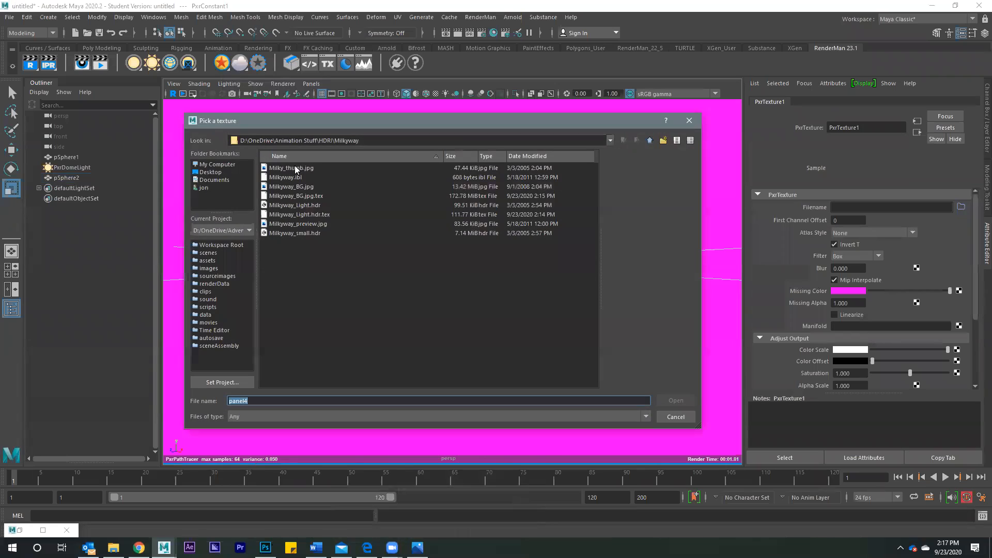
pyautogui.click(216, 172)
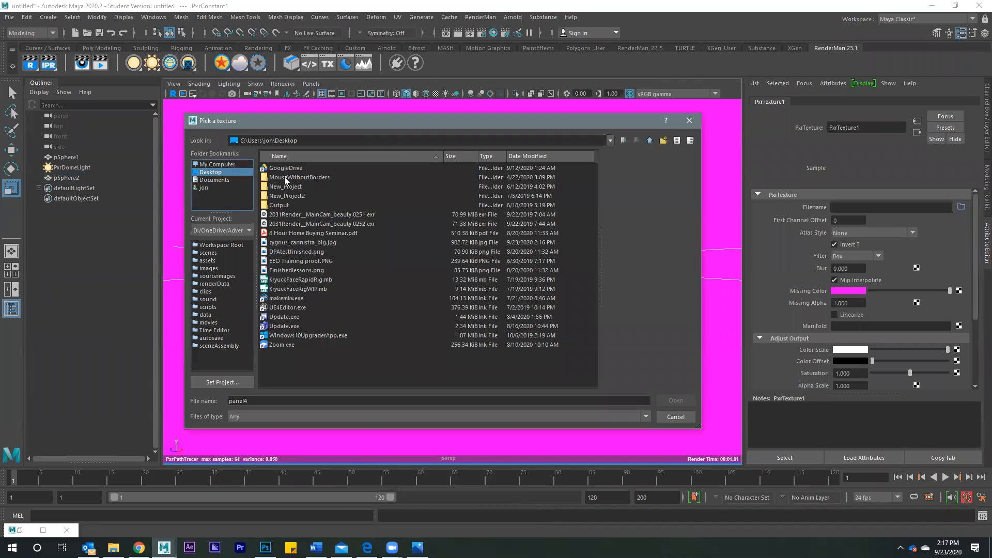
pyautogui.click(280, 240)
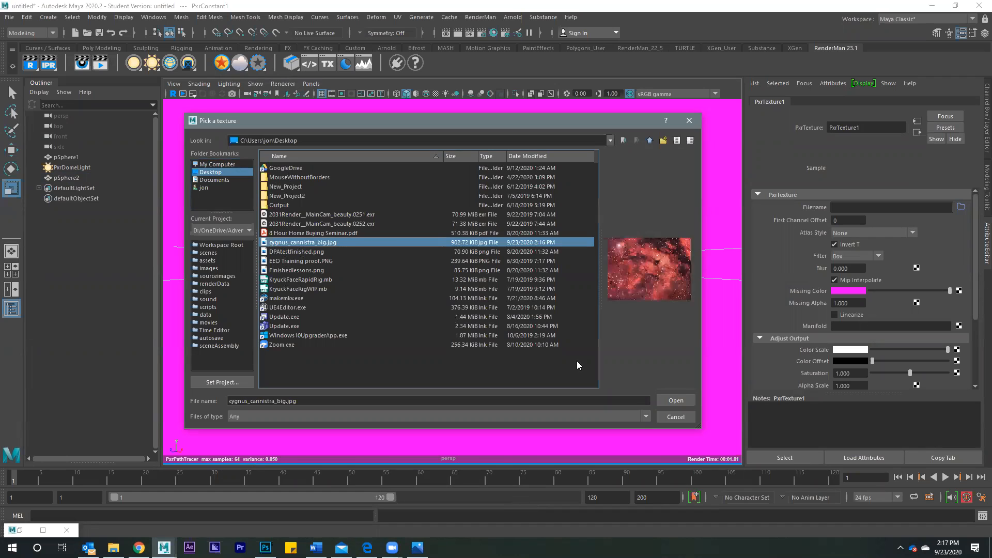
pyautogui.click(684, 399)
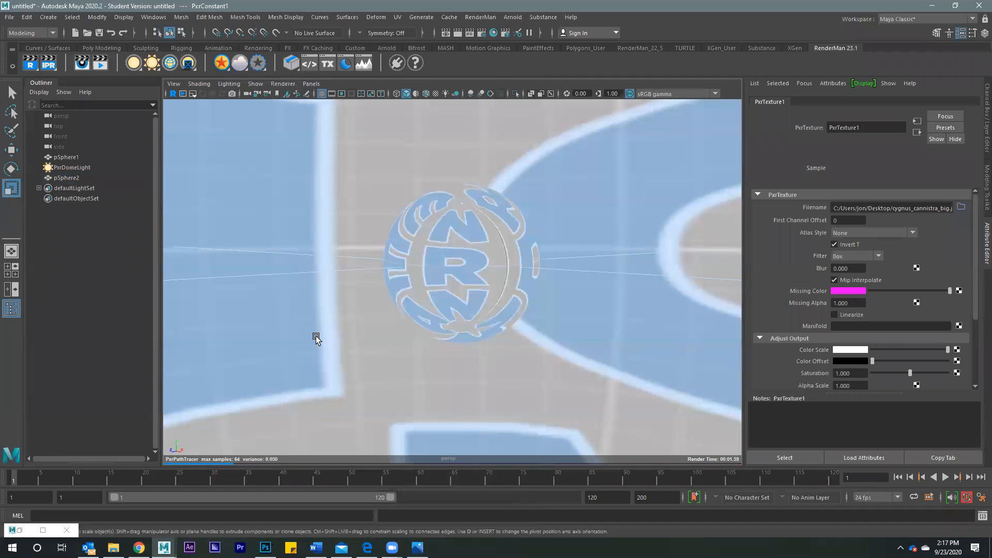
# Step: Create a polygon plane and lower it vertically to the underside of the chrome sphere
pyautogui.click(407, 346)
pyautogui.scroll(-8, 400, 343)
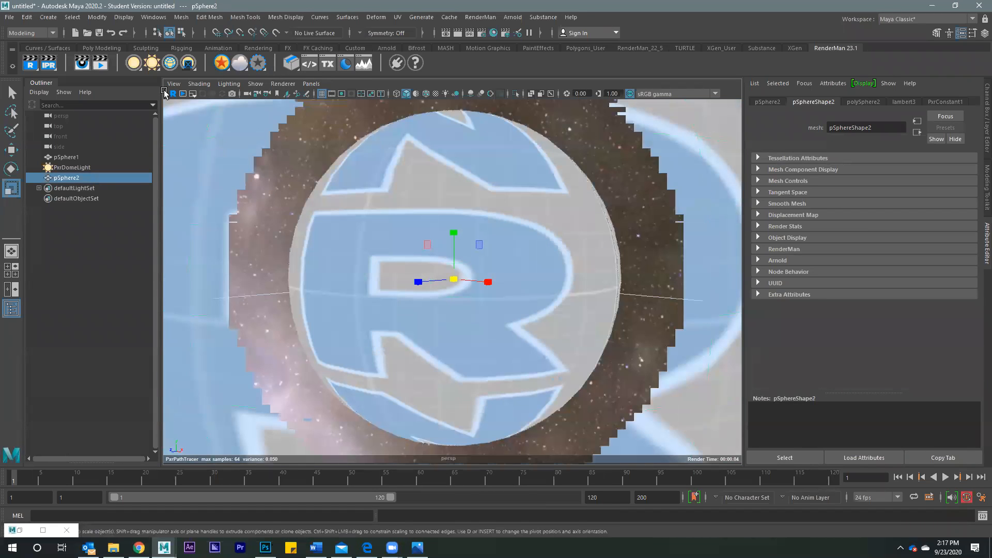
pyautogui.click(98, 48)
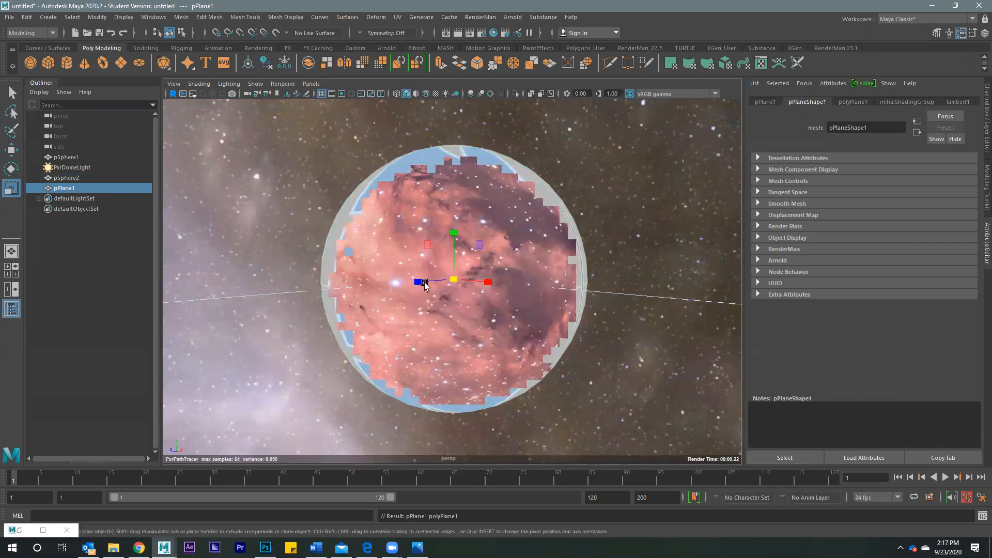
pyautogui.keyDown('alt'); pyautogui.moveTo(531, 315); pyautogui.dragTo(530, 313); pyautogui.keyUp('alt')
pyautogui.scroll(10, 530, 315)
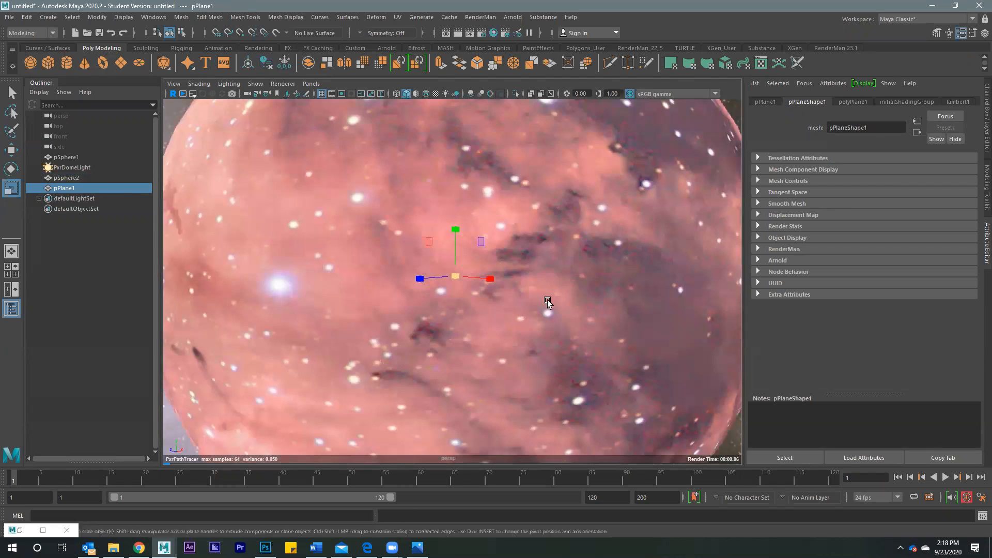
pyautogui.keyDown('alt'); pyautogui.moveTo(507, 277); pyautogui.dragTo(483, 258); pyautogui.keyUp('alt')
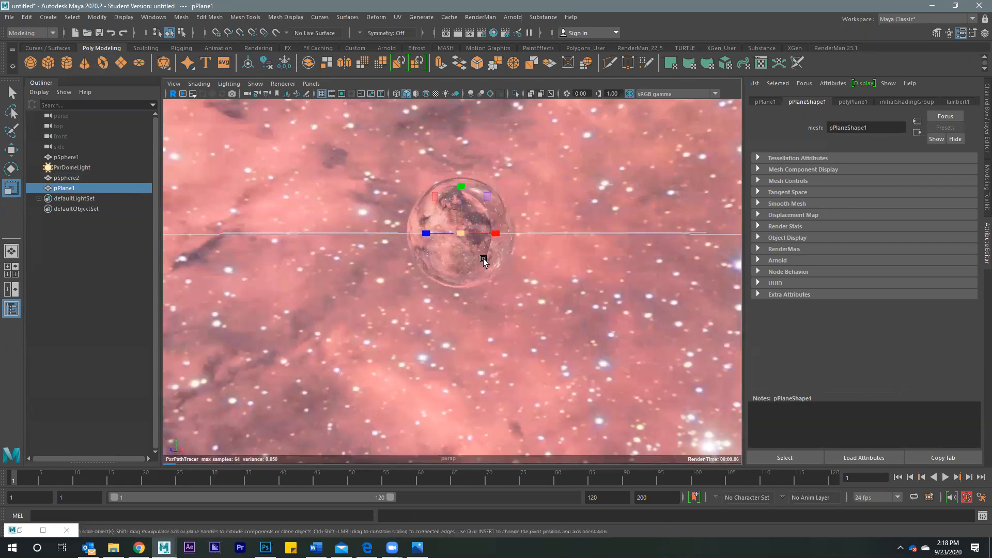
pyautogui.press('w')
pyautogui.moveTo(461, 196); pyautogui.dragTo(473, 313)
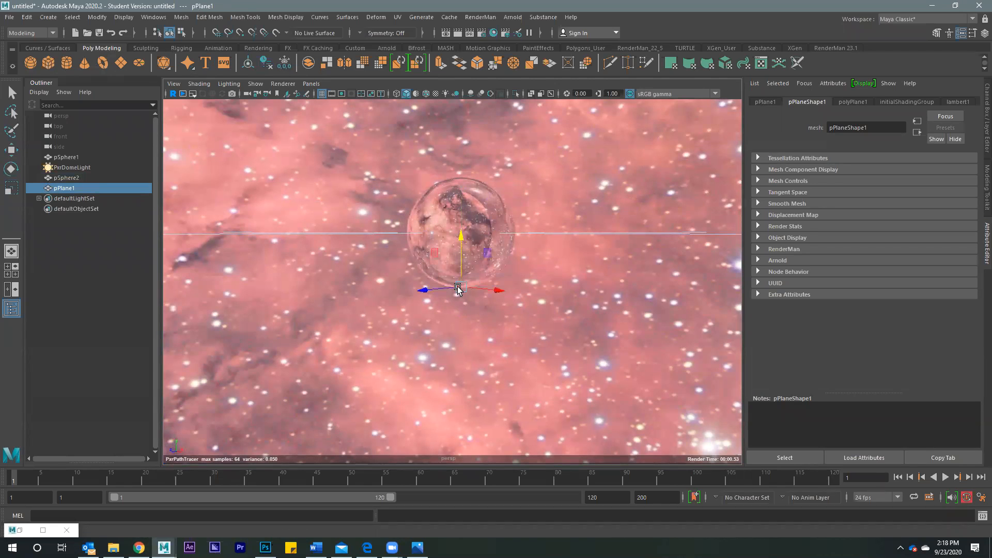
# Step: Scale the plane up uniformly into a wide floor extending far beyond the chrome sphere
pyautogui.press('r')
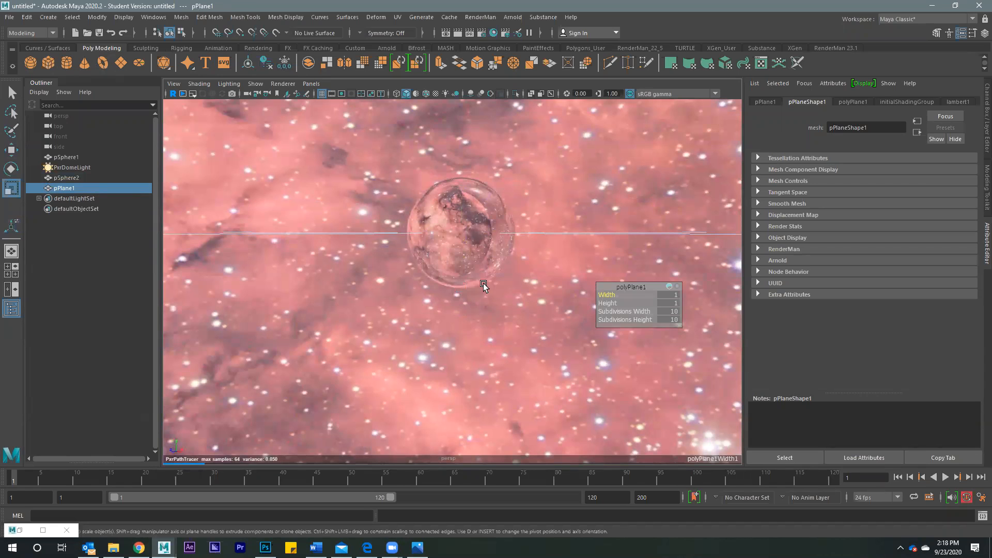
pyautogui.moveTo(464, 288); pyautogui.dragTo(664, 294)
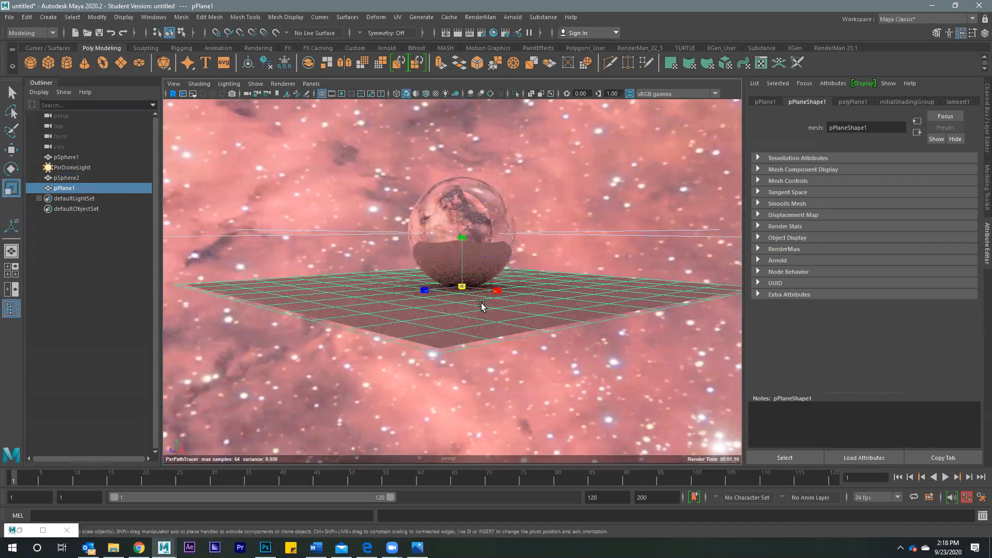
pyautogui.moveTo(458, 282); pyautogui.dragTo(527, 291)
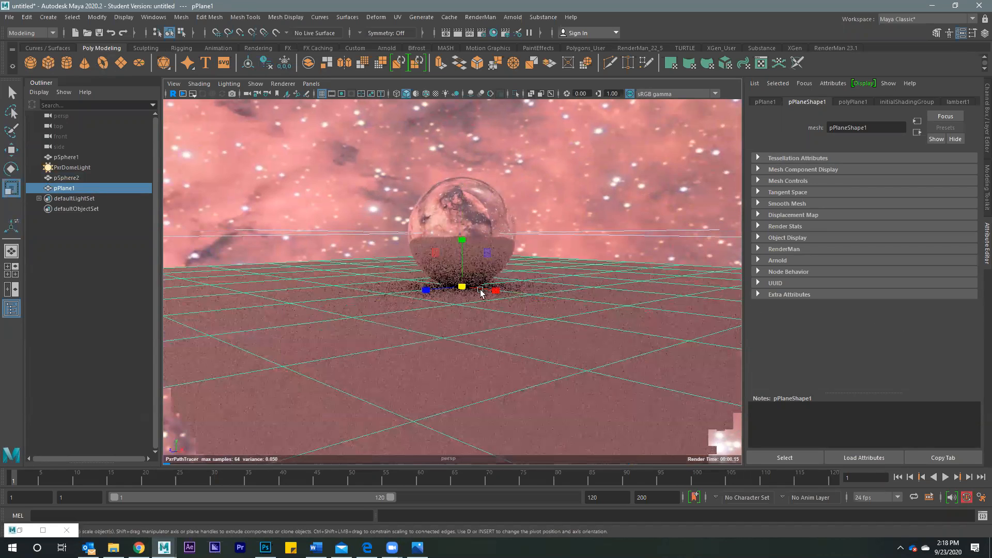
pyautogui.moveTo(461, 288); pyautogui.dragTo(634, 307)
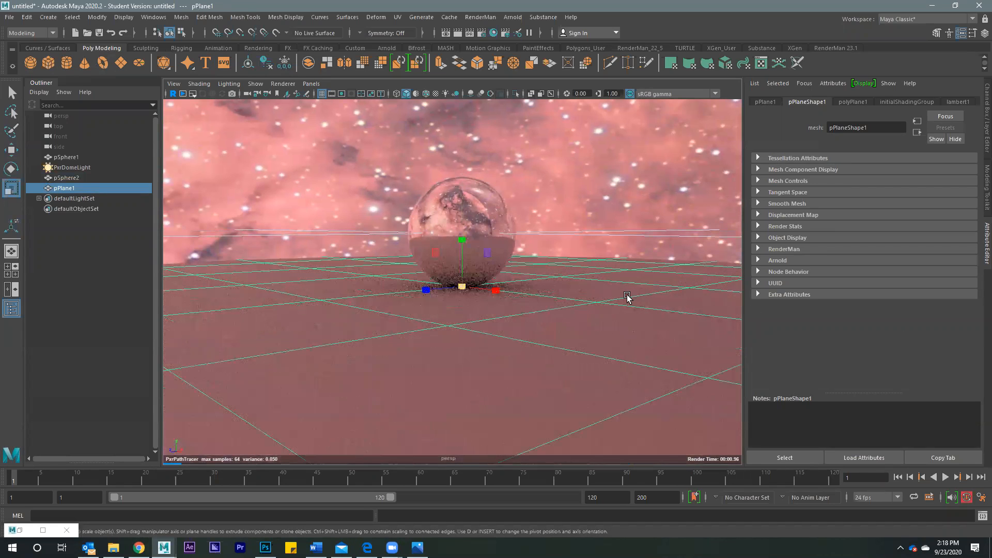
# Step: Delete the ring of faces on the starfield background sphere just below the floor plane
pyautogui.click(591, 233)
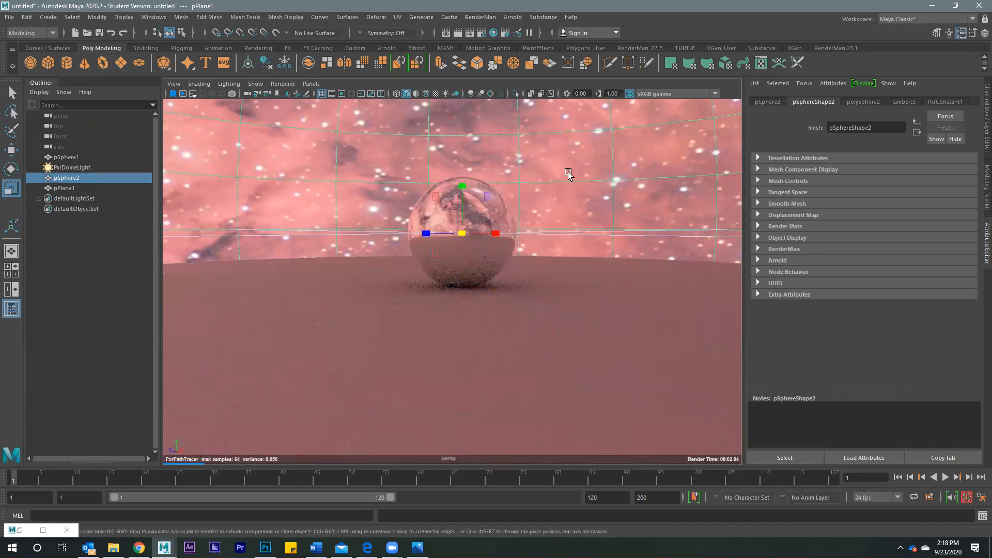
pyautogui.press('f')
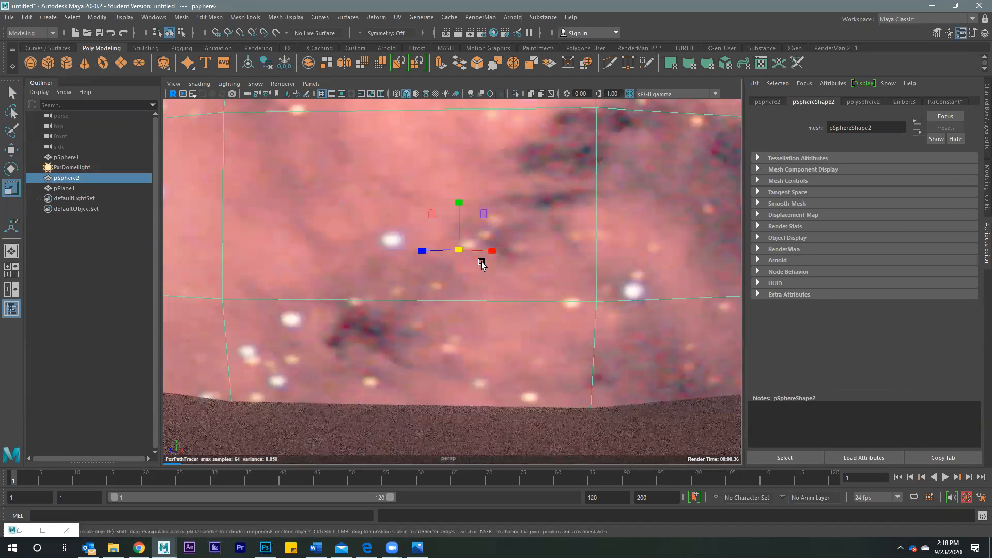
pyautogui.scroll(-5, 527, 222)
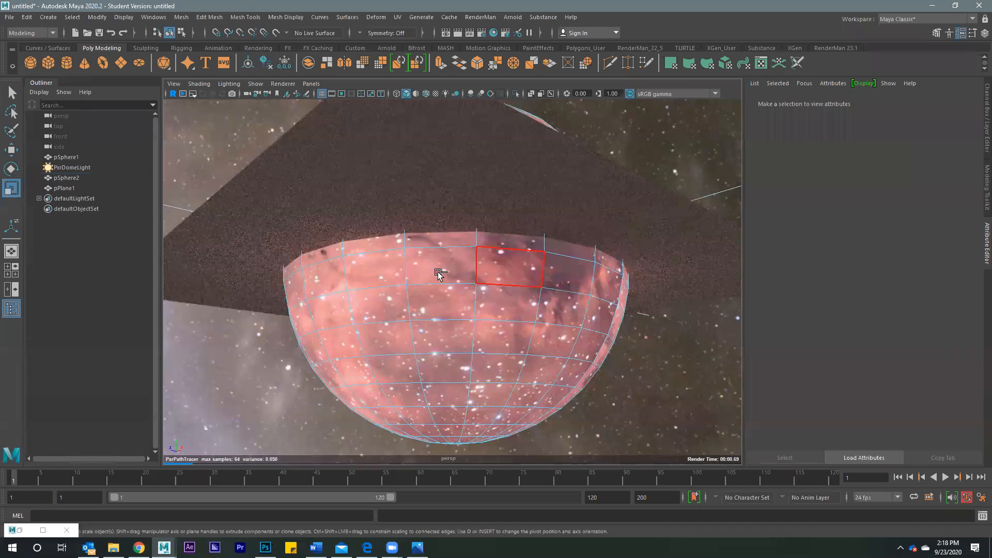
pyautogui.click(429, 268)
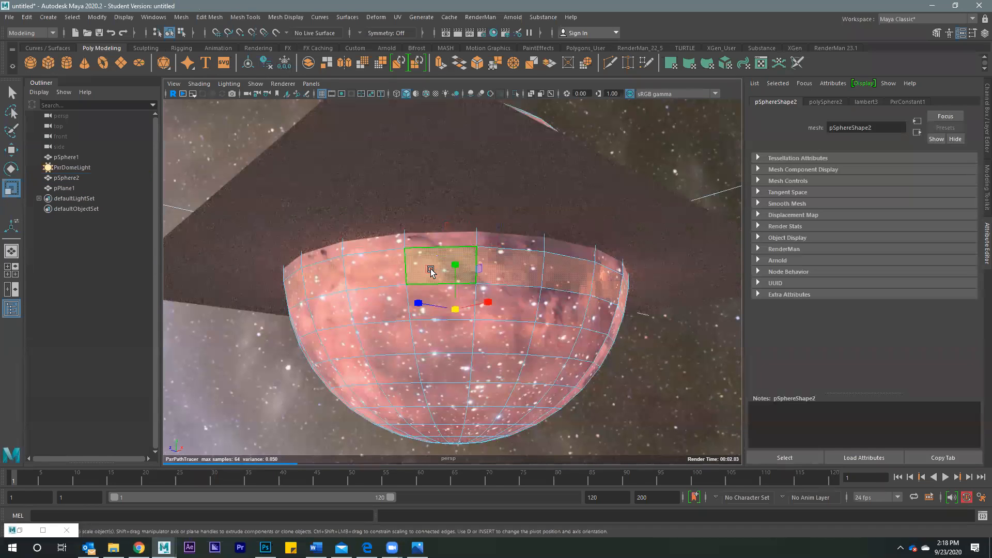
pyautogui.click(436, 319)
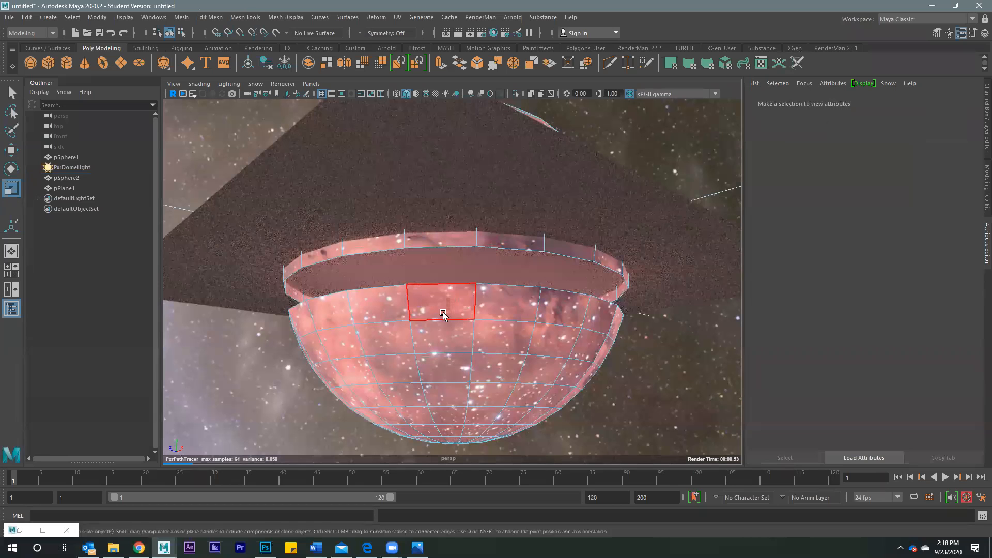
pyautogui.click(442, 314)
pyautogui.press('Delete')
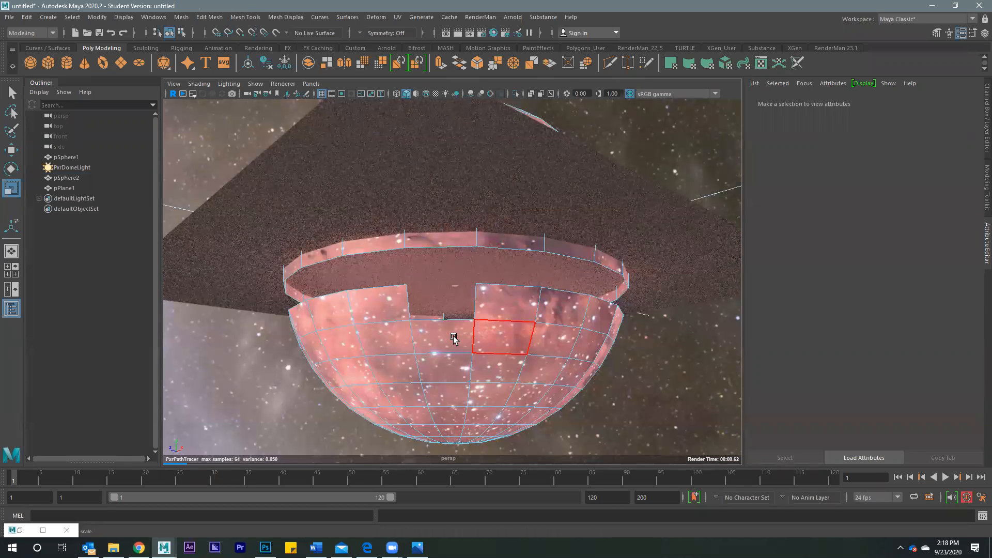
pyautogui.doubleClick(453, 336)
pyautogui.press('Delete')
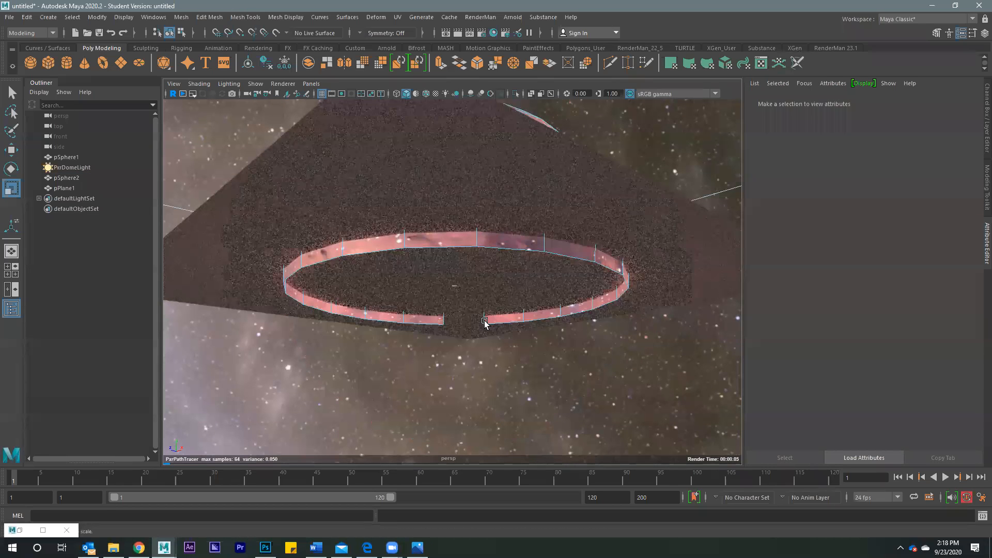
pyautogui.hotkey('ctrl', 'z')
pyautogui.hotkey('ctrl', 'z')
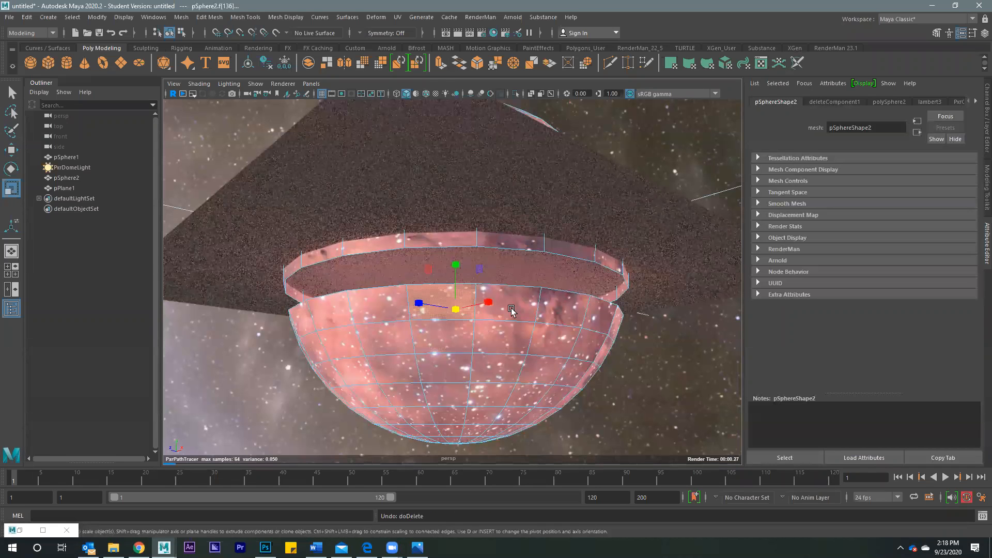
# Step: Delete all remaining faces of the background sphere's lower bowl beneath the floor plane
pyautogui.click(510, 308)
pyautogui.doubleClick(510, 309)
pyautogui.press('Delete')
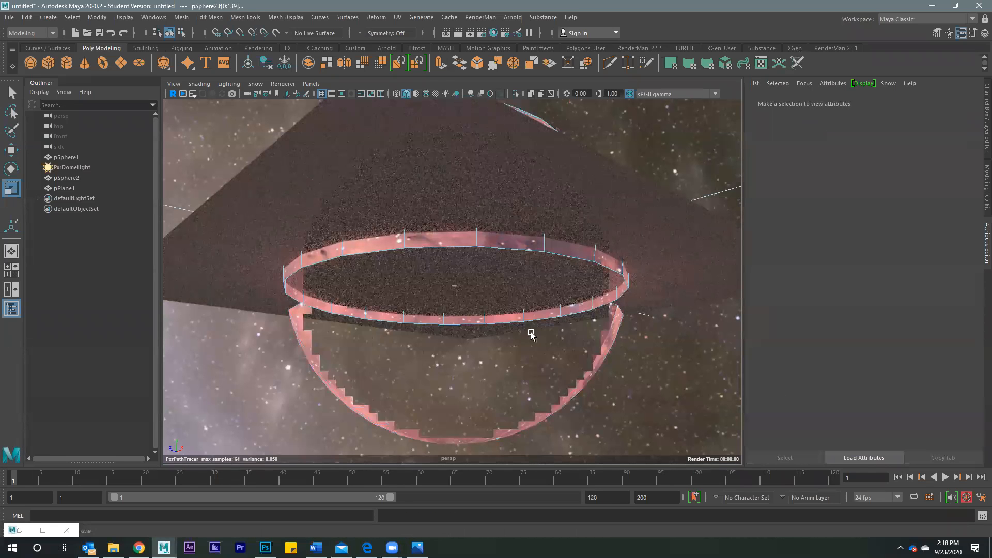
# Step: Return the remaining starfield dome to object selection and turn on its smooth mesh preview
pyautogui.keyDown('alt'); pyautogui.moveTo(543, 328); pyautogui.dragTo(475, 231); pyautogui.keyUp('alt')
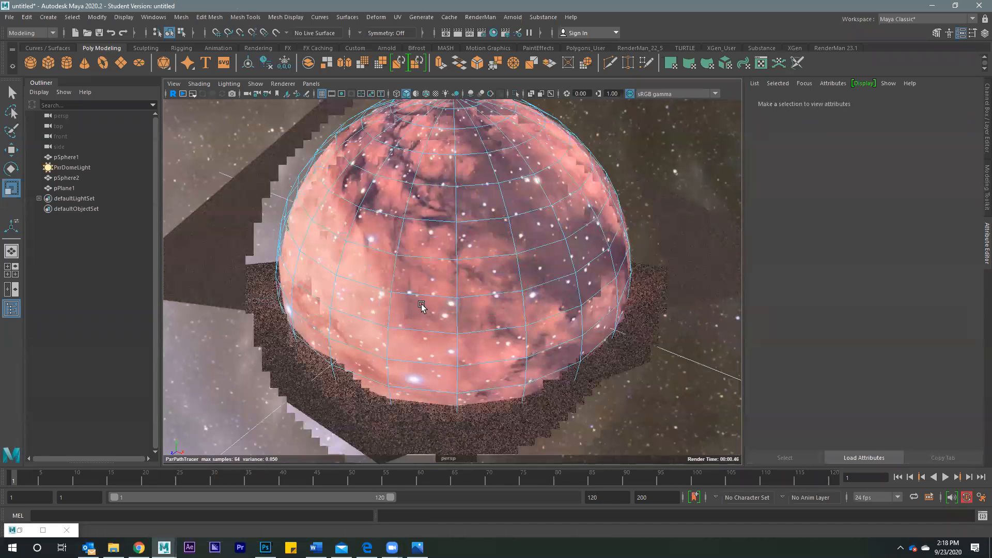
pyautogui.scroll(-5, 475, 230)
pyautogui.moveTo(475, 227); pyautogui.dragTo(524, 216, button='right')
pyautogui.press('3')
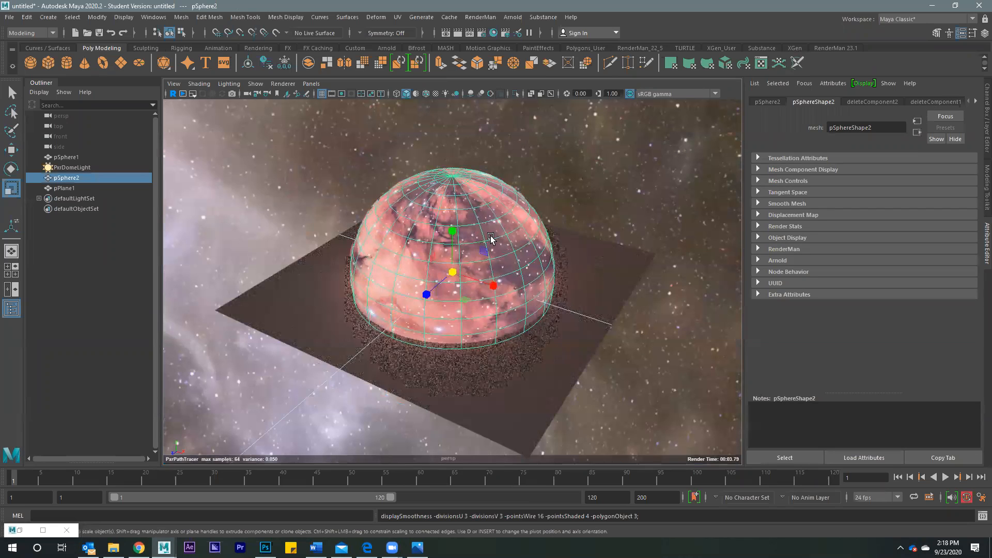
# Step: Examine the starfield texture from above, around the dome's pole and along its seam
pyautogui.keyDown('alt'); pyautogui.moveTo(467, 293); pyautogui.dragTo(512, 267); pyautogui.keyUp('alt')
pyautogui.keyDown('alt'); pyautogui.moveTo(449, 170); pyautogui.dragTo(473, 187); pyautogui.keyUp('alt')
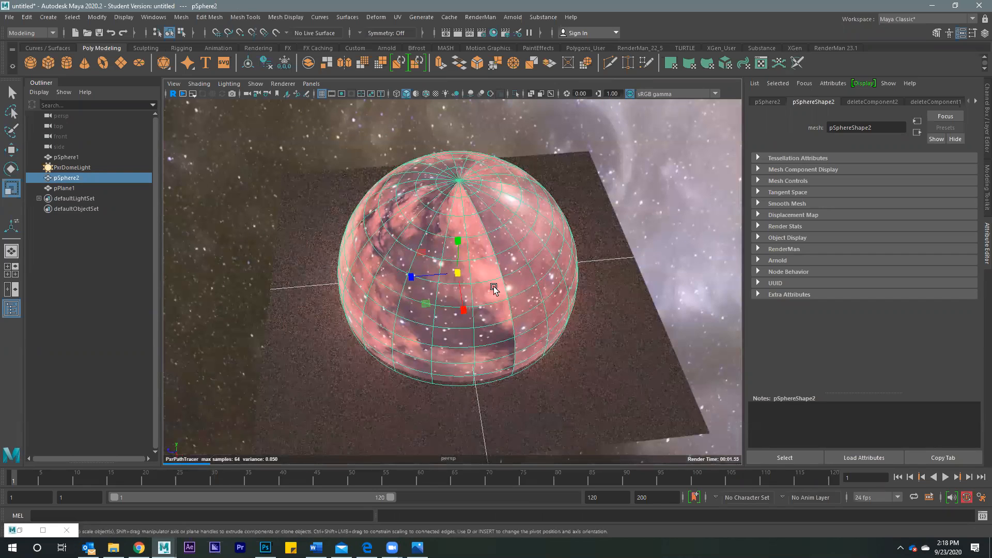
pyautogui.keyDown('alt'); pyautogui.moveTo(494, 289); pyautogui.dragTo(549, 270); pyautogui.keyUp('alt')
pyautogui.scroll(2, 449, 218)
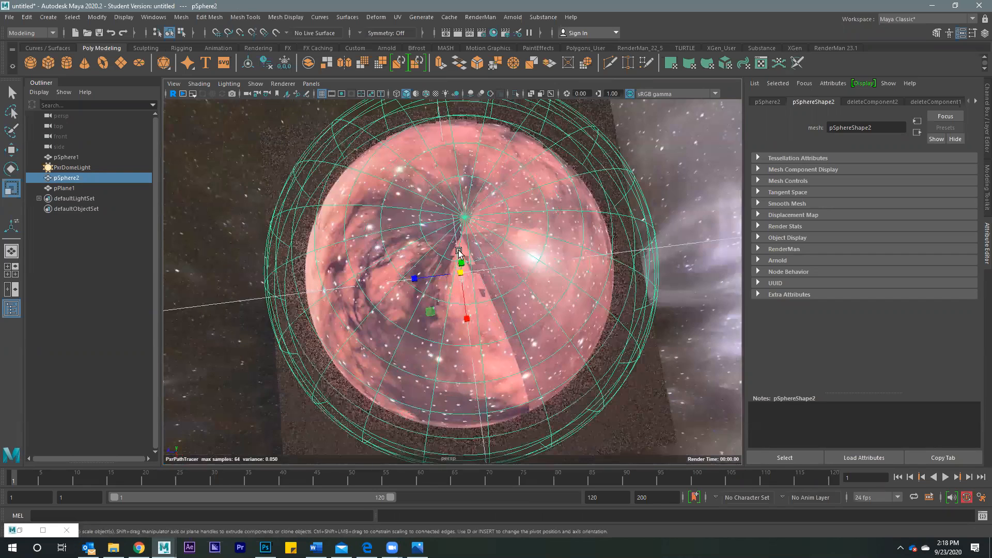
pyautogui.scroll(2, 472, 237)
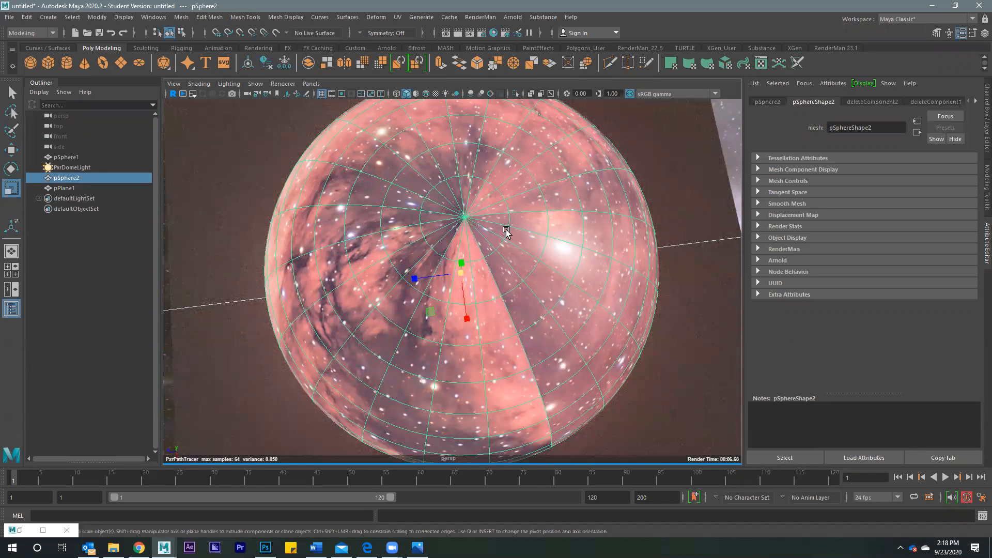
pyautogui.keyDown('alt'); pyautogui.moveTo(503, 242); pyautogui.dragTo(478, 255); pyautogui.keyUp('alt')
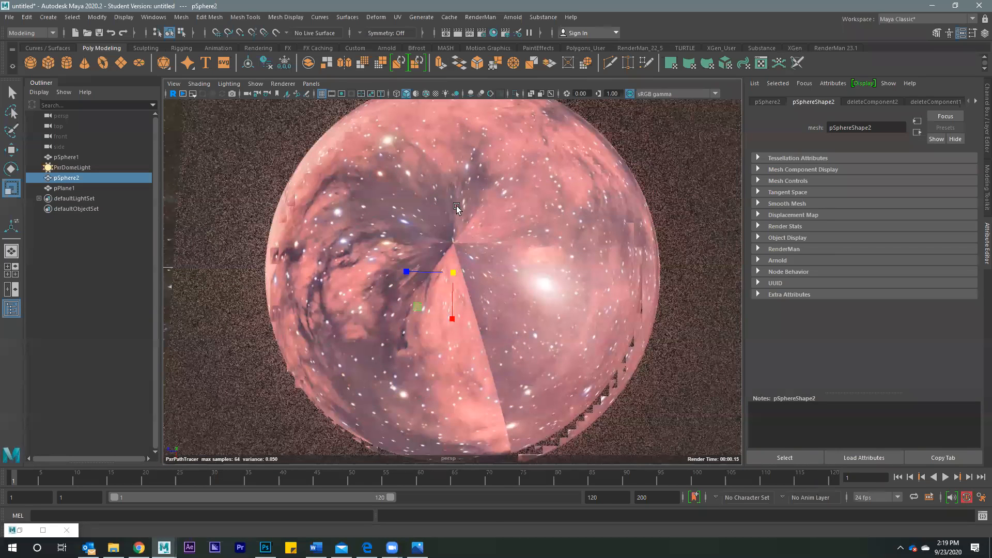
pyautogui.scroll(-3, 454, 259)
pyautogui.keyDown('alt'); pyautogui.moveTo(419, 268); pyautogui.dragTo(447, 258, button='middle'); pyautogui.keyUp('alt')
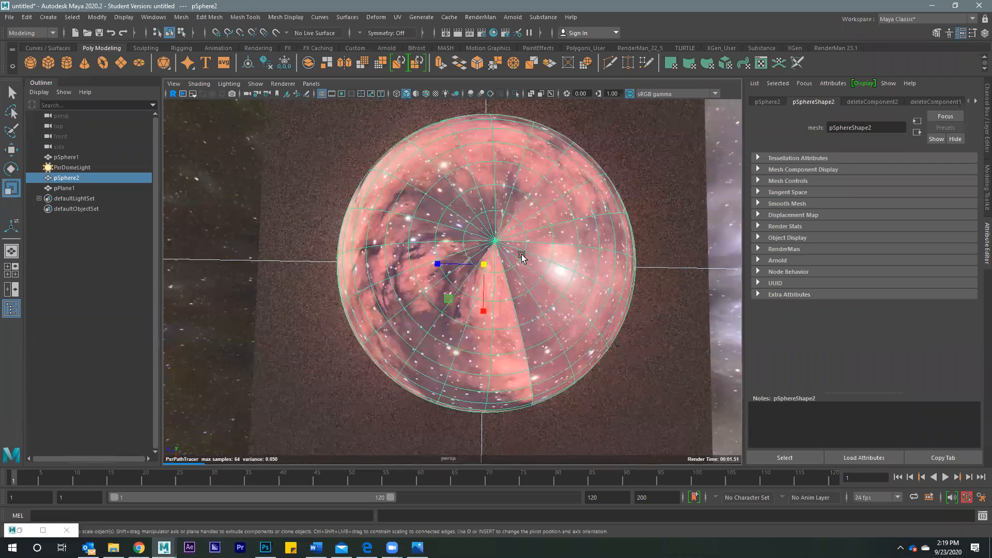
pyautogui.keyDown('alt'); pyautogui.moveTo(495, 252); pyautogui.dragTo(493, 251); pyautogui.keyUp('alt')
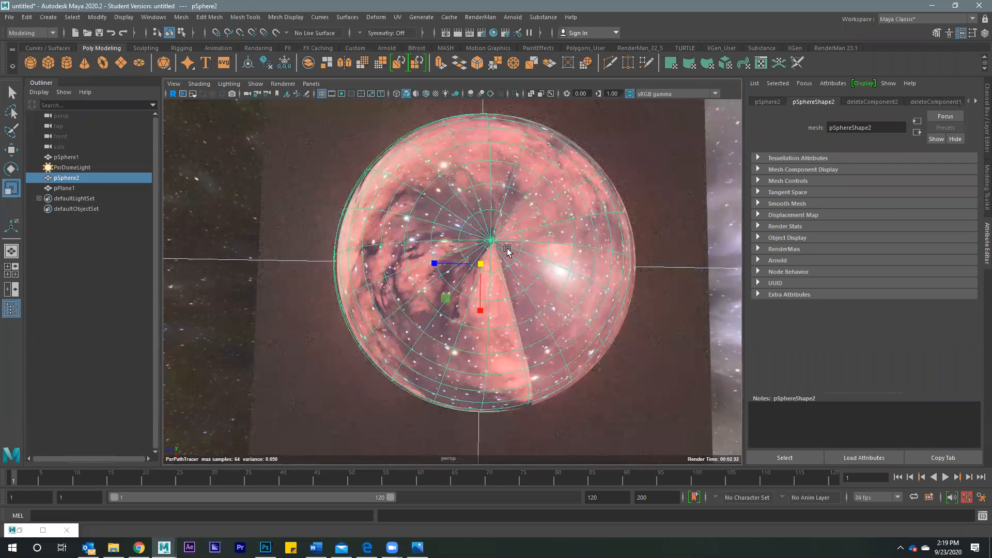
pyautogui.keyDown('alt'); pyautogui.moveTo(532, 251); pyautogui.dragTo(507, 249, button='middle'); pyautogui.keyUp('alt')
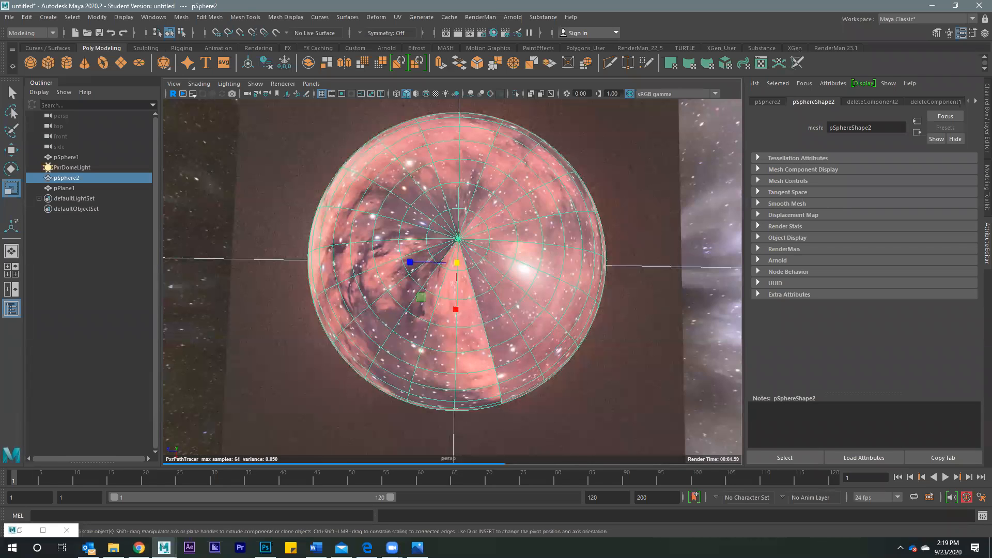
pyautogui.moveTo(414, 504)
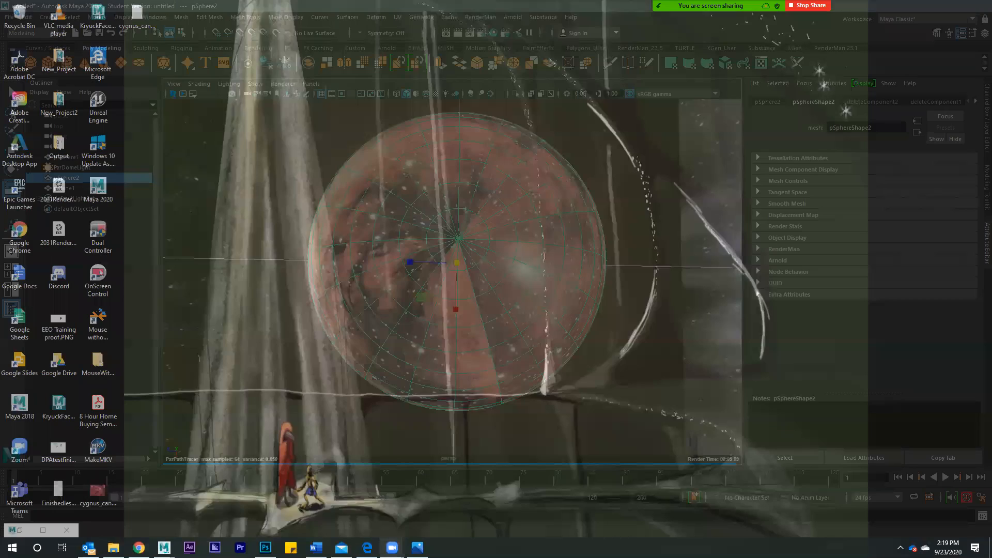
pyautogui.moveTo(417, 548)
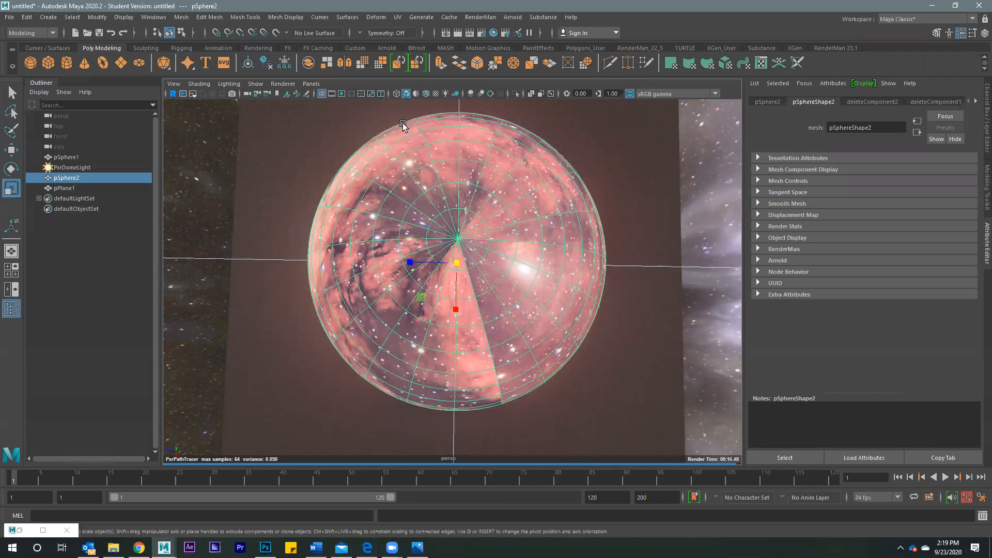
# Step: Examine the dome's UV layout in the UV Editor and compare it with the seam and pole on the model
pyautogui.click(399, 17)
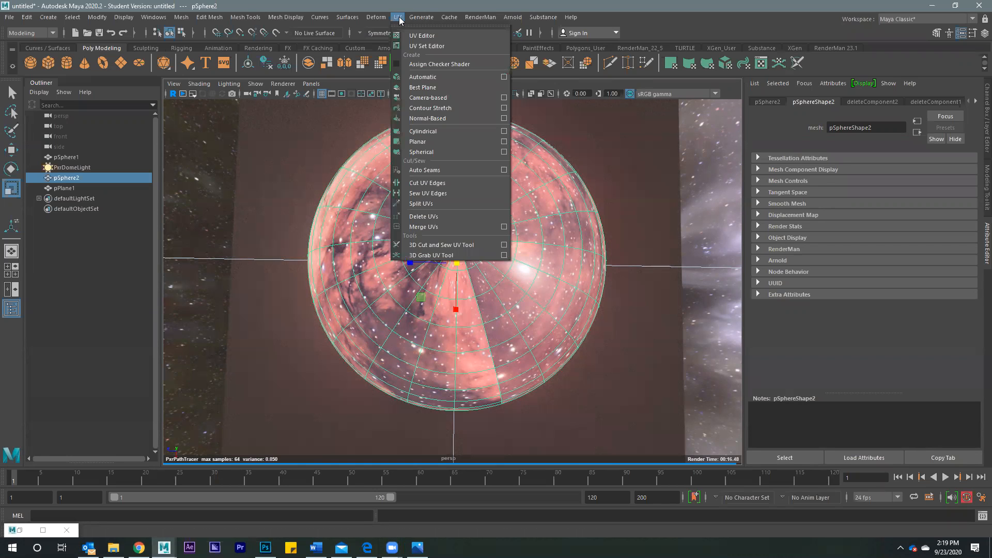
pyautogui.click(433, 37)
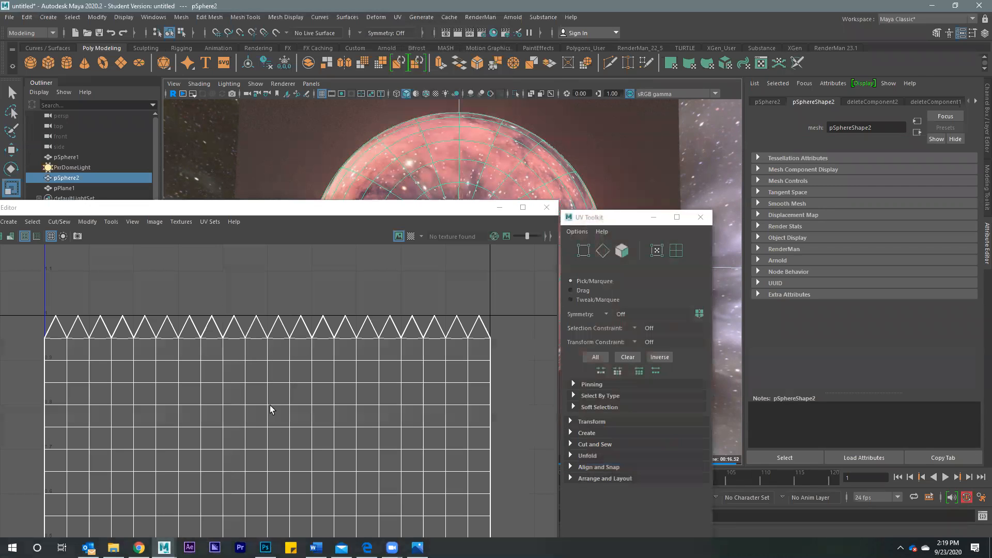
pyautogui.scroll(-3, 270, 406)
pyautogui.keyDown('alt'); pyautogui.moveTo(265, 458); pyautogui.dragTo(270, 381, button='middle'); pyautogui.keyUp('alt')
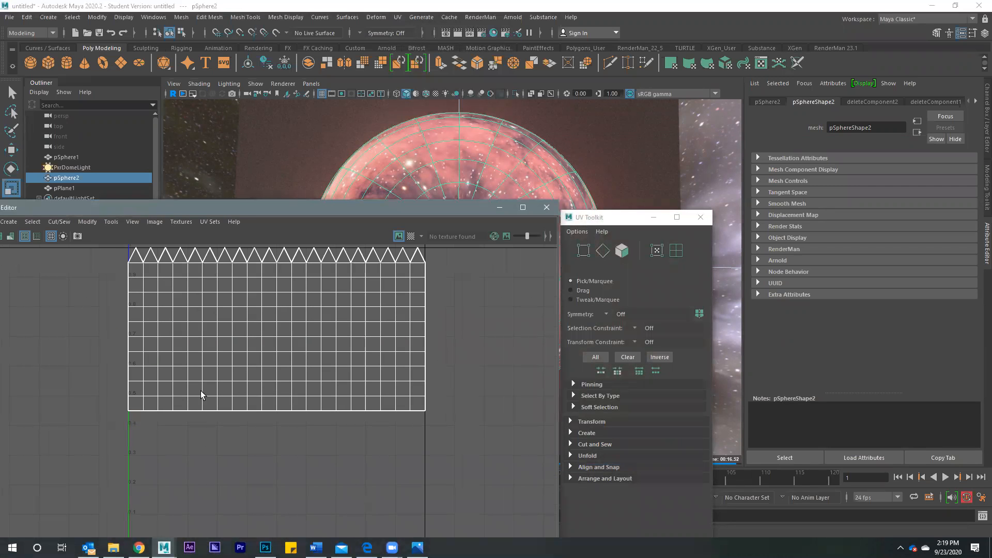
pyautogui.click(496, 207)
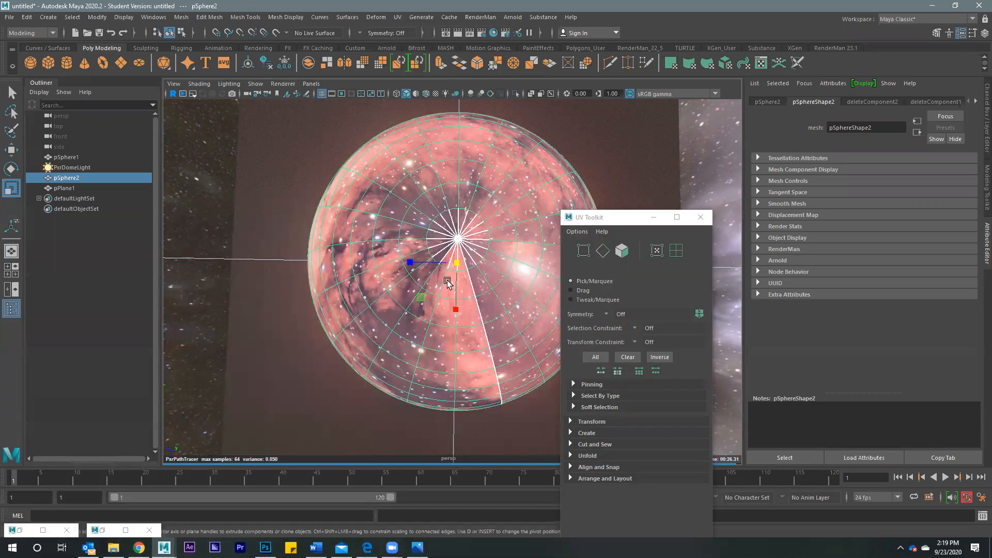
pyautogui.keyDown('alt'); pyautogui.moveTo(453, 358); pyautogui.dragTo(439, 378, button='middle'); pyautogui.keyUp('alt')
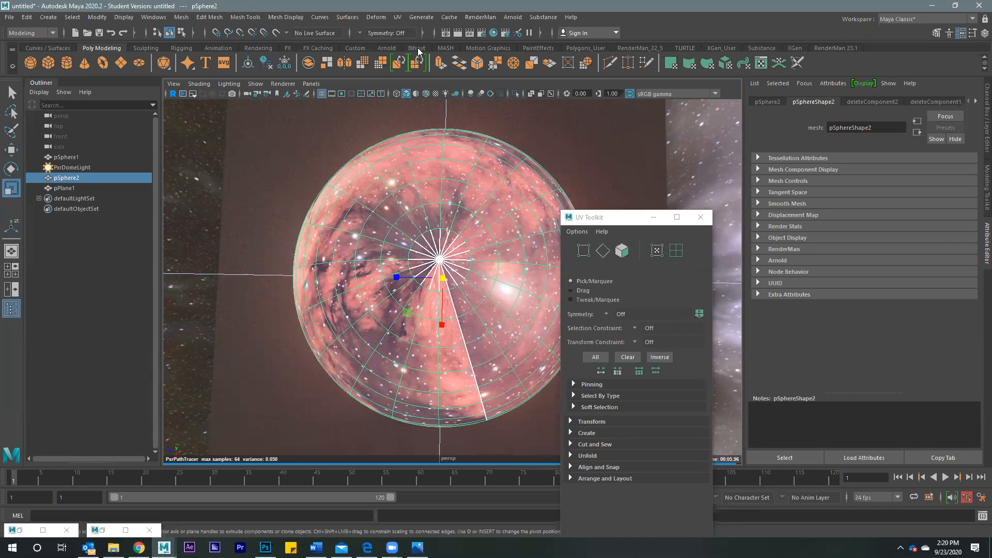
# Step: Apply a planar UV projection to the dome from the Y axis, fitted to the bounding box
pyautogui.click(398, 17)
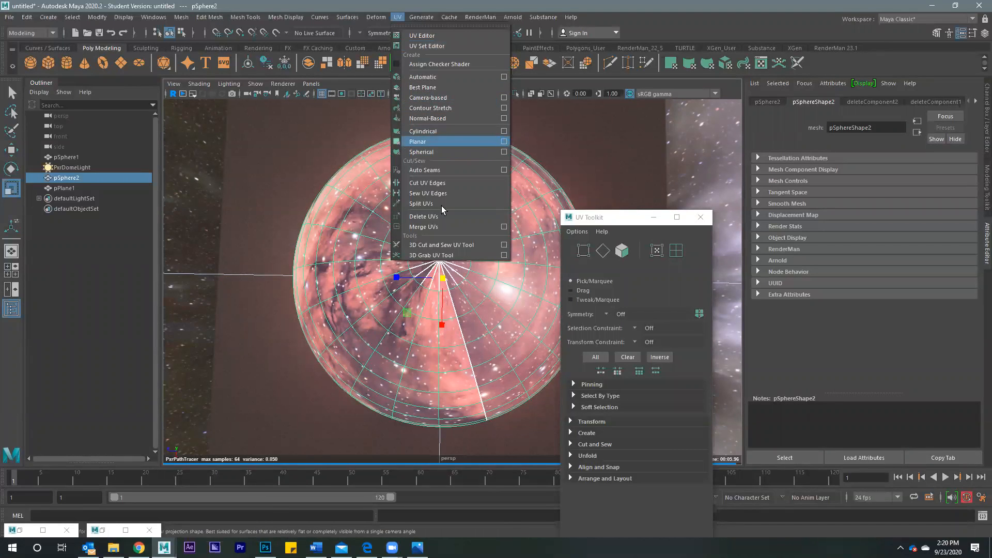
pyautogui.click(504, 141)
pyautogui.click(432, 258)
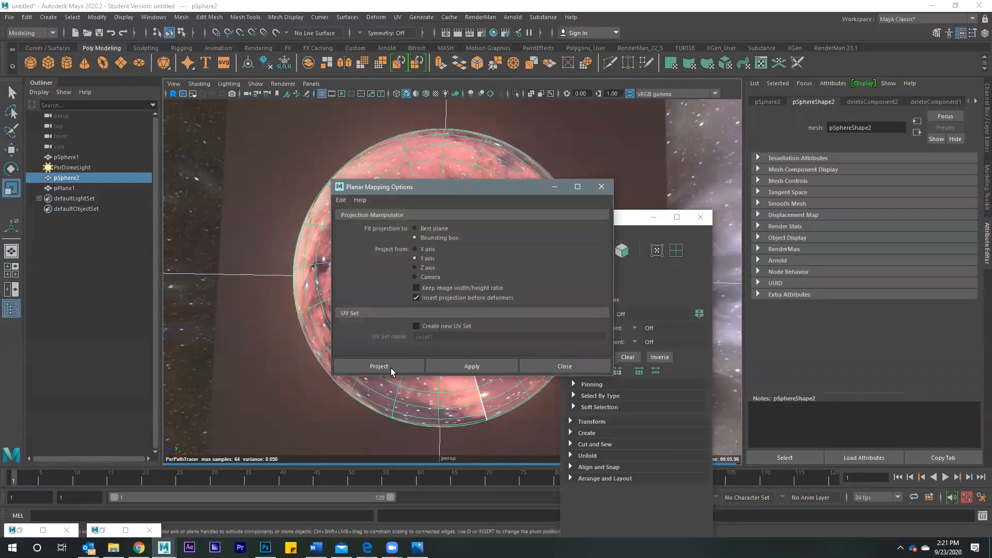
pyautogui.click(416, 366)
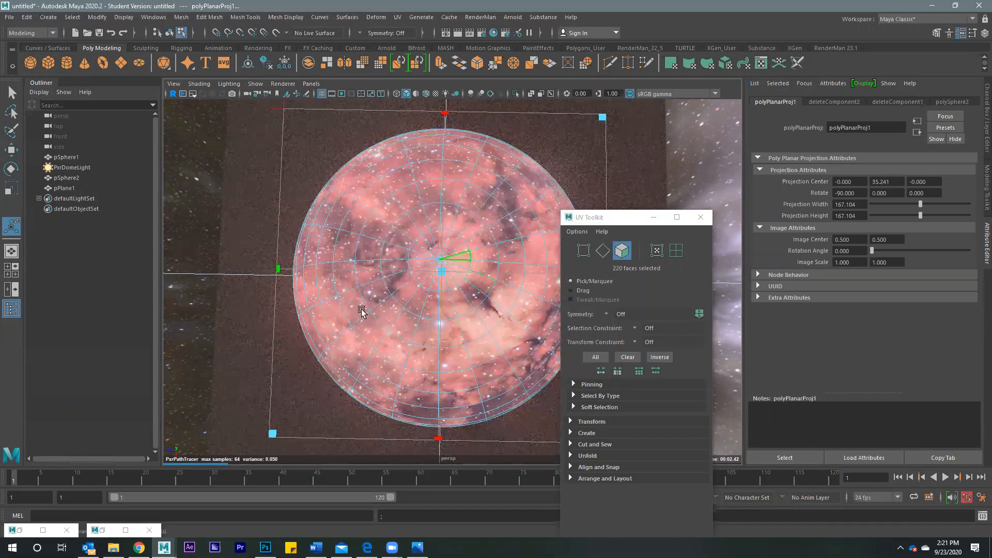
pyautogui.keyDown('alt'); pyautogui.moveTo(410, 272); pyautogui.dragTo(359, 356); pyautogui.keyUp('alt')
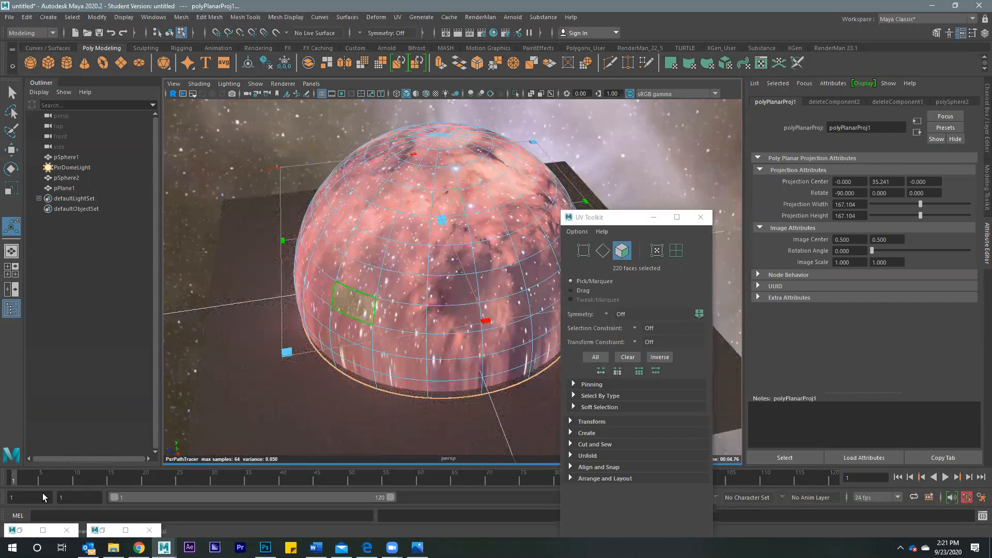
# Step: Bring the dome's circular UV layout up in the UV Editor and switch from face to UV selection
pyautogui.click(19, 530)
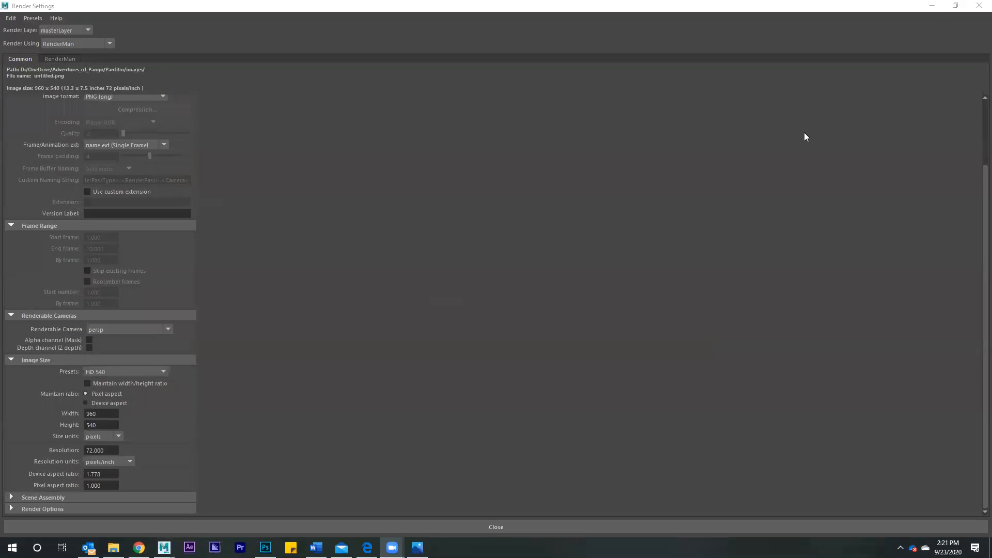
pyautogui.click(932, 6)
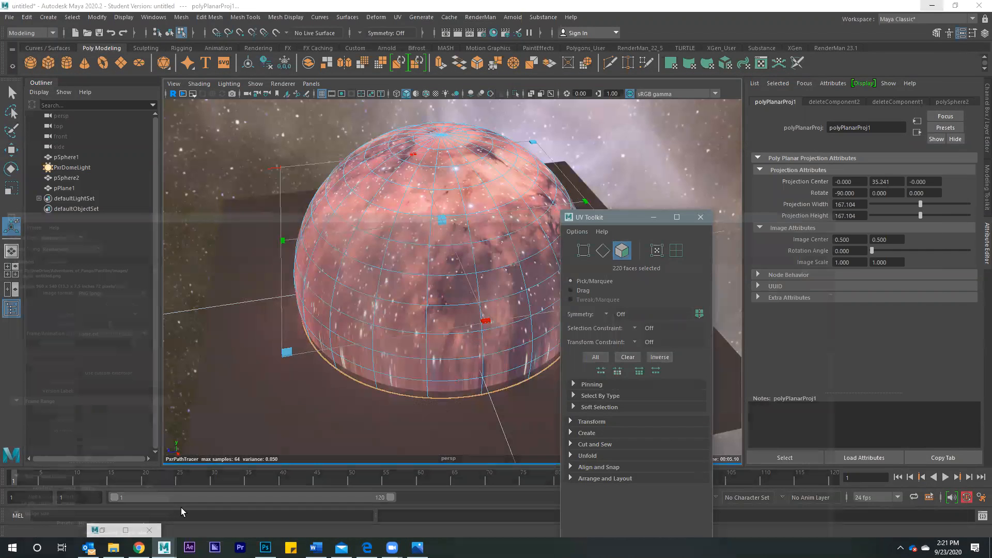
pyautogui.click(125, 530)
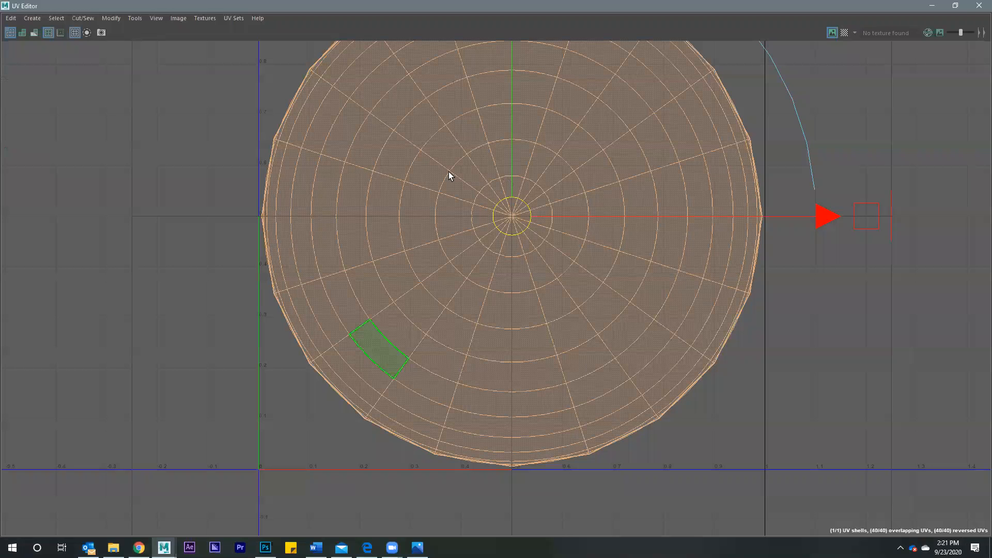
pyautogui.scroll(-3, 448, 171)
pyautogui.moveTo(448, 172); pyautogui.dragTo(522, 140, button='right')
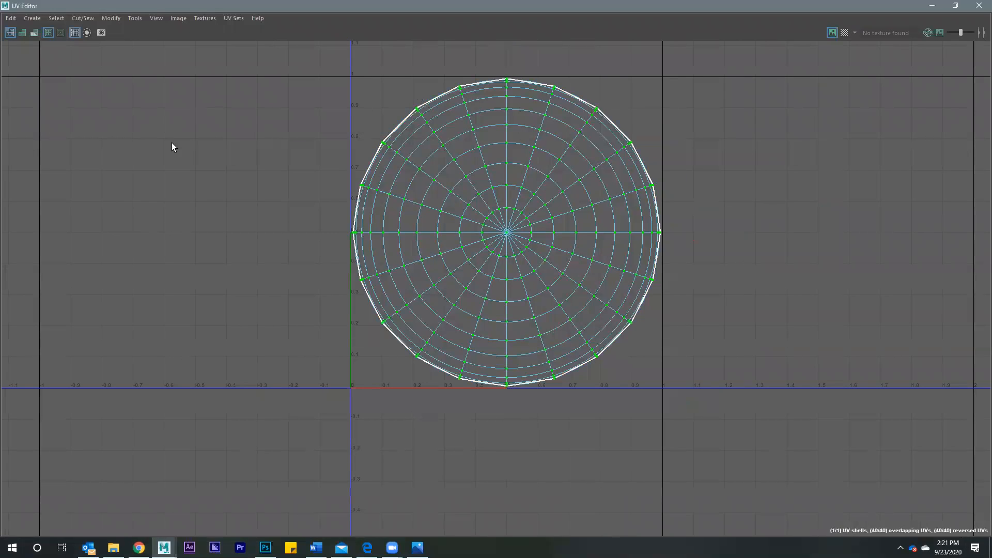
# Step: Unfold all of the dome's selected UVs with the UV Toolkit's Unfold command
pyautogui.click(135, 19)
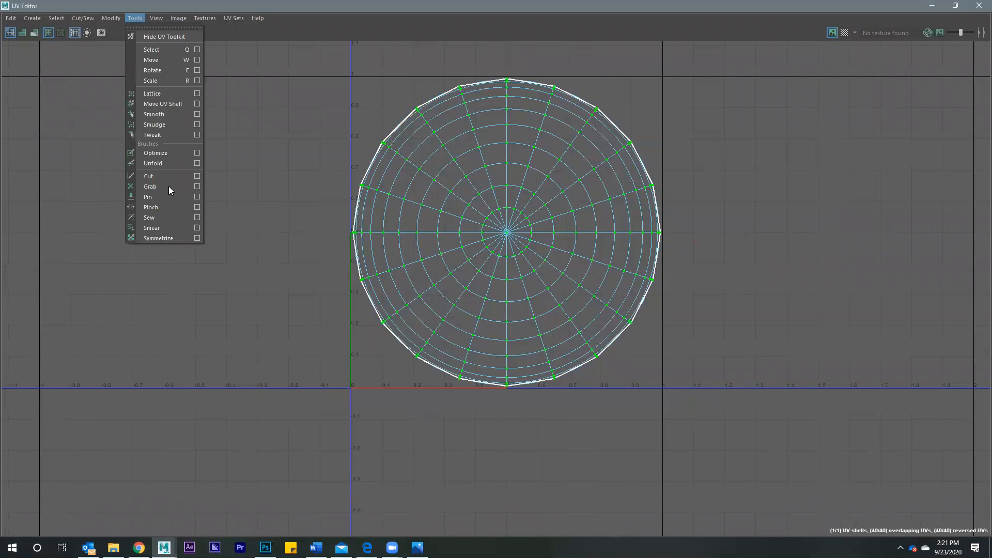
pyautogui.click(168, 163)
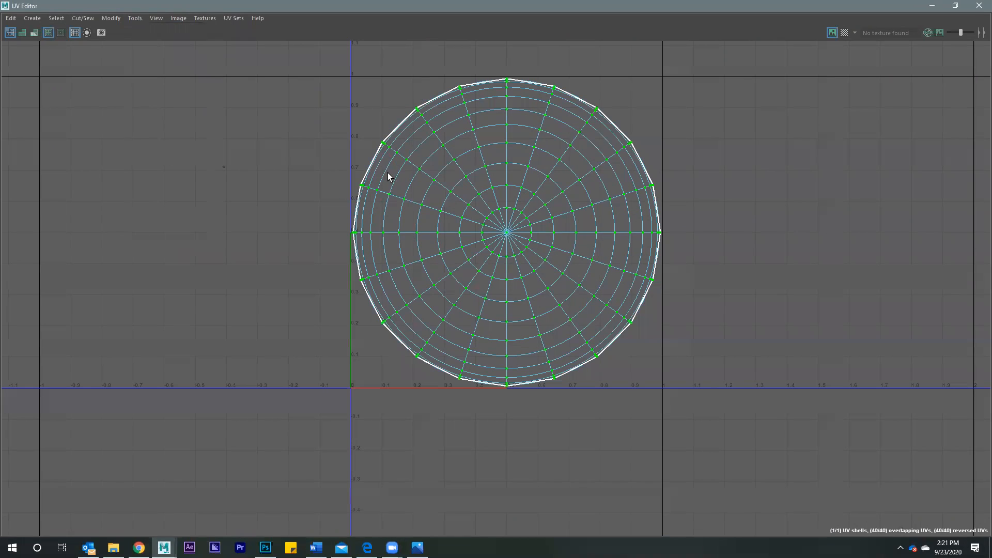
pyautogui.click(136, 19)
pyautogui.moveTo(137, 19)
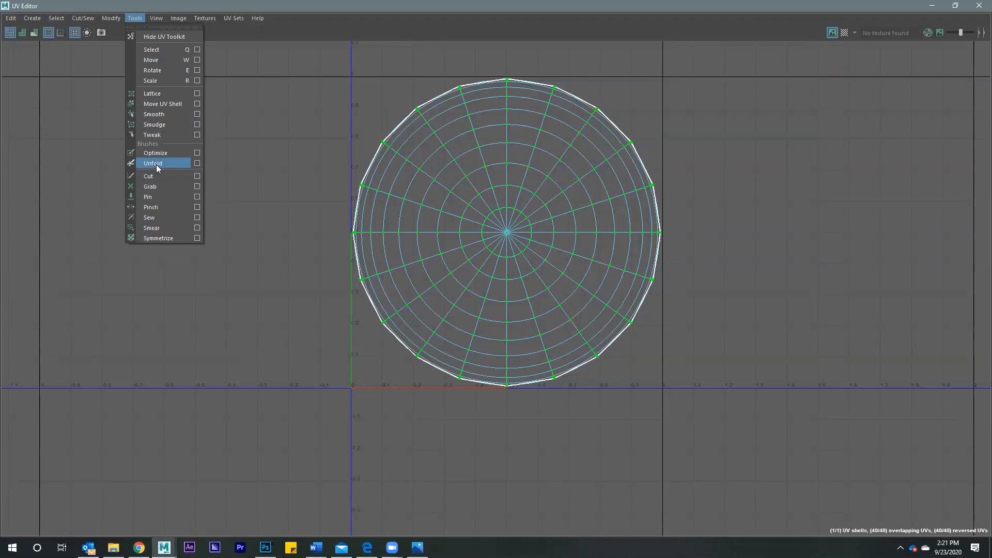
pyautogui.click(156, 19)
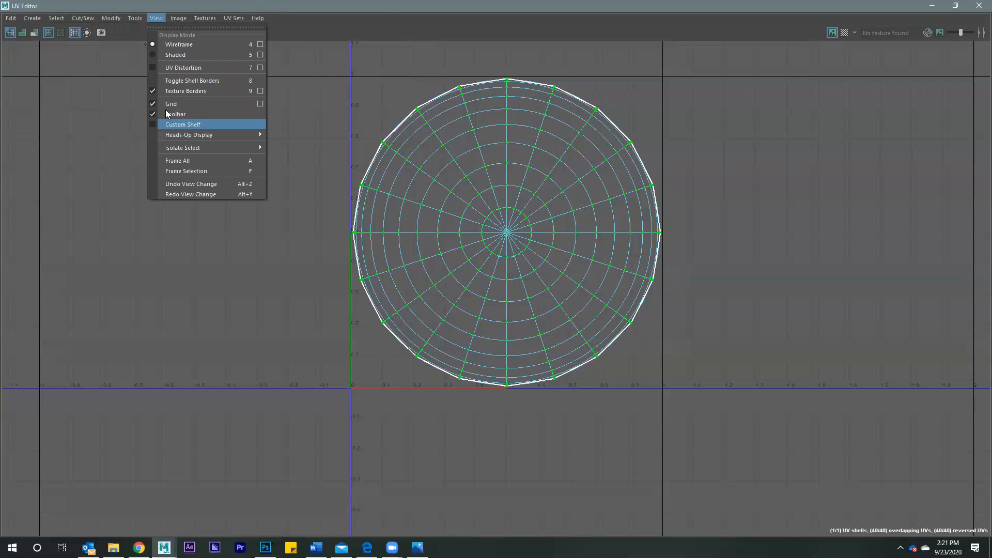
pyautogui.click(274, 163)
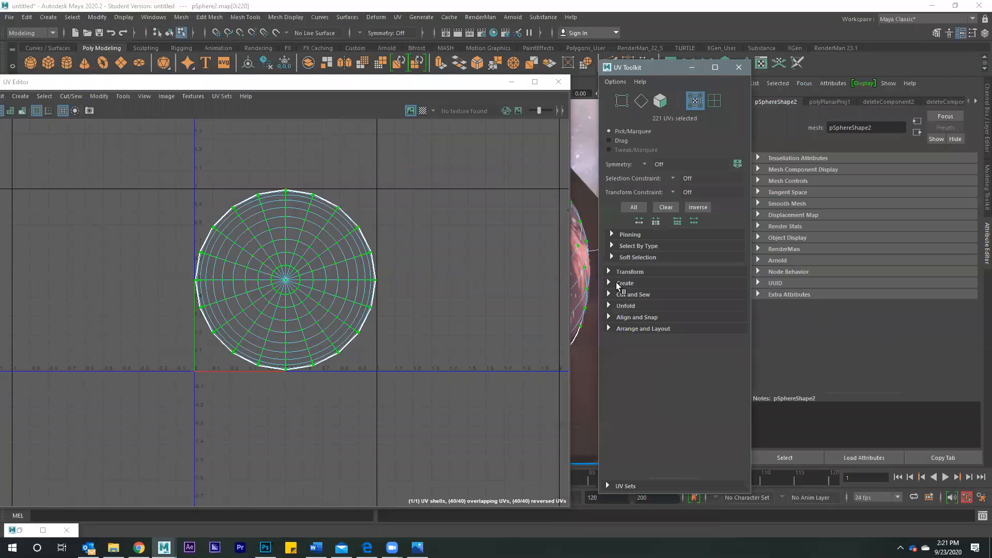
pyautogui.click(613, 306)
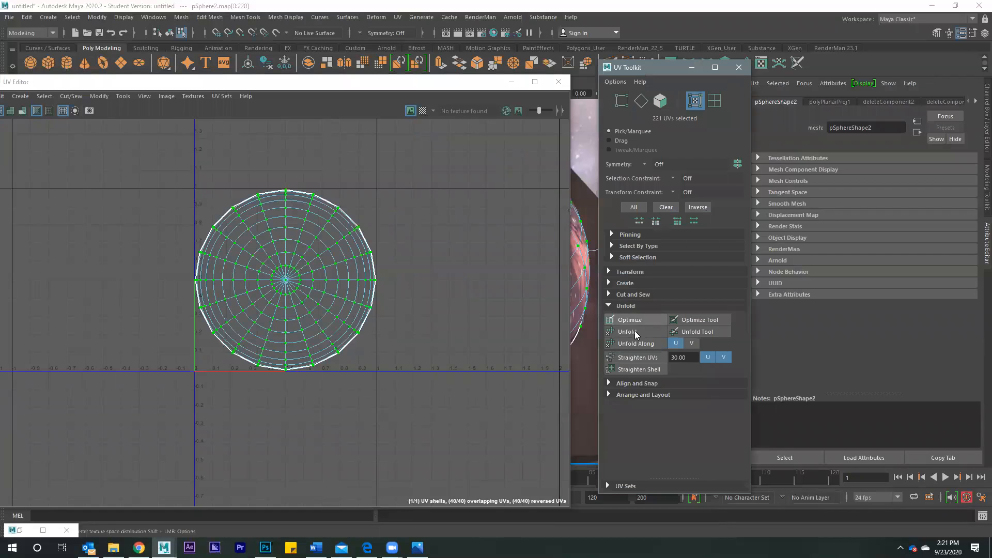
pyautogui.click(627, 332)
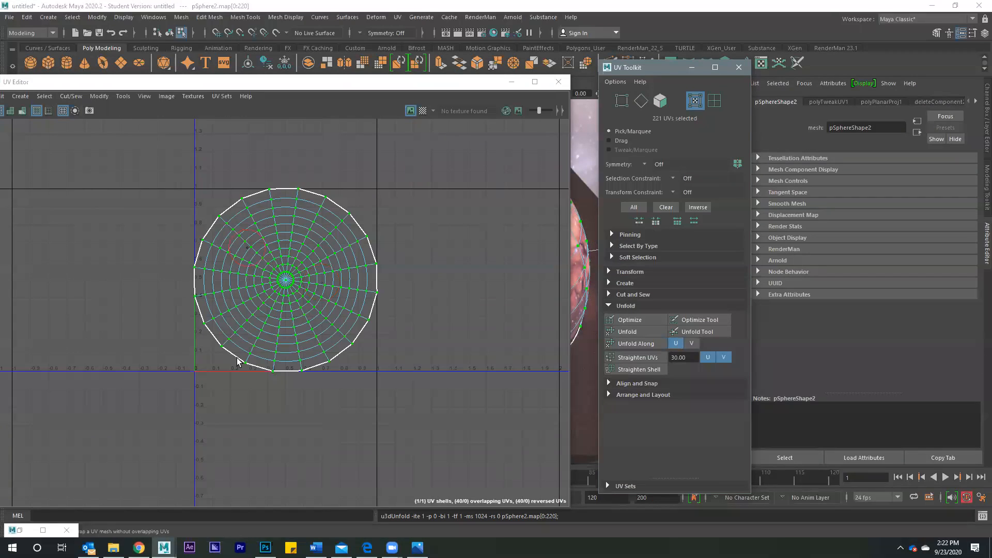
# Step: Put the UV windows away and examine the starfield texture on the dome from inside, around the chrome-like sphere
pyautogui.click(512, 88)
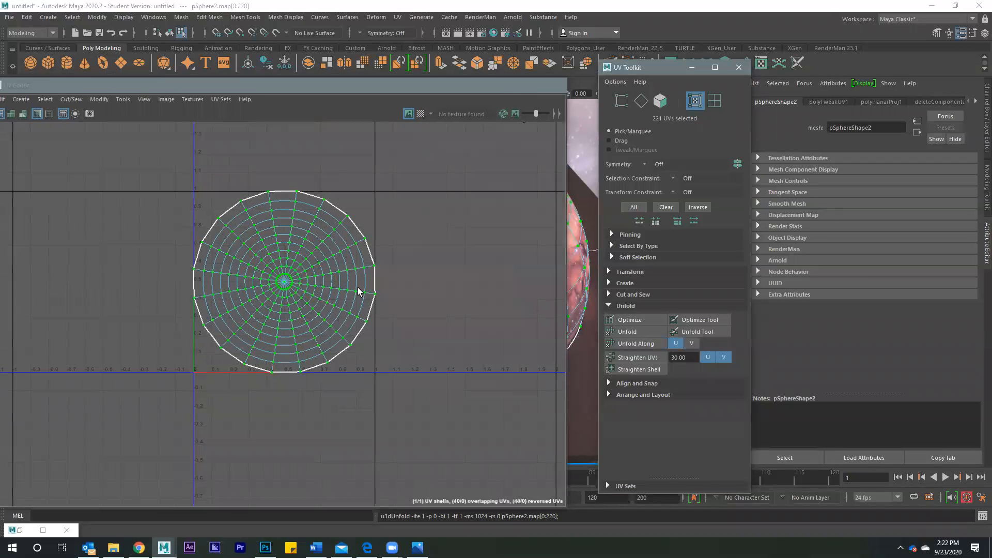
pyautogui.keyDown('alt'); pyautogui.moveTo(444, 295); pyautogui.dragTo(429, 372); pyautogui.keyUp('alt')
pyautogui.moveTo(429, 372)
pyautogui.keyDown('alt'); pyautogui.mouseDown(button='right')
pyautogui.moveTo(419, 382)
pyautogui.moveTo(438, 309)
pyautogui.moveTo(537, 326)
pyautogui.mouseUp(button='right'); pyautogui.keyUp('alt')
pyautogui.keyDown('alt'); pyautogui.moveTo(428, 337); pyautogui.dragTo(529, 337, button='right'); pyautogui.keyUp('alt')
pyautogui.keyDown('alt'); pyautogui.moveTo(442, 344); pyautogui.dragTo(471, 311, button='right'); pyautogui.keyUp('alt')
pyautogui.keyDown('alt'); pyautogui.moveTo(445, 360); pyautogui.dragTo(486, 338, button='right'); pyautogui.keyUp('alt')
pyautogui.keyDown('alt'); pyautogui.moveTo(486, 338); pyautogui.dragTo(471, 356, button='middle'); pyautogui.keyUp('alt')
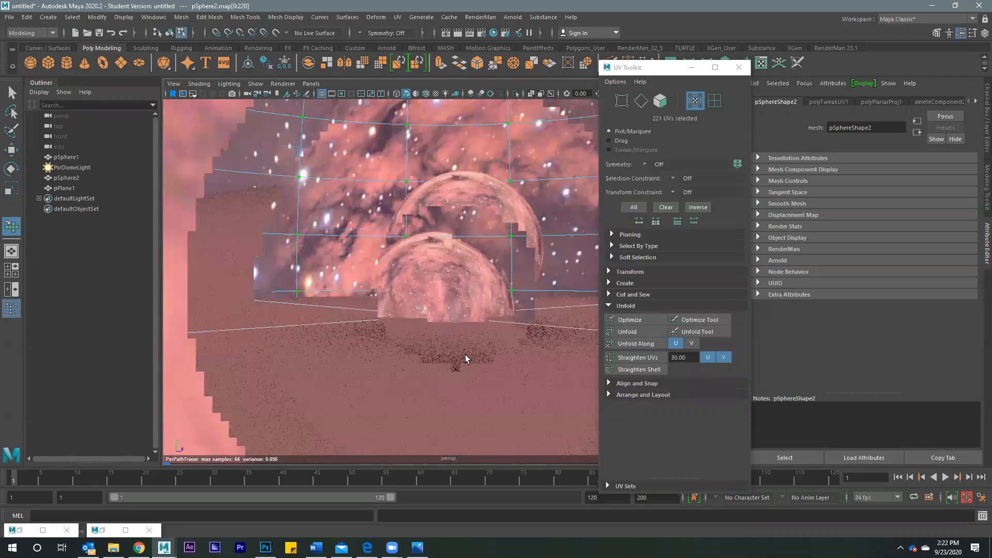
pyautogui.click(691, 68)
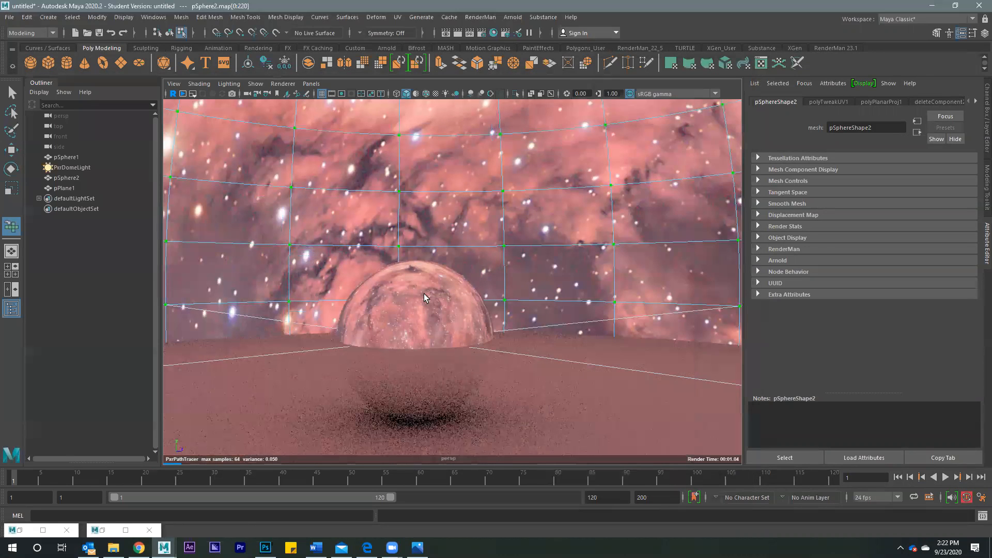
pyautogui.keyDown('alt'); pyautogui.moveTo(370, 285); pyautogui.dragTo(407, 290); pyautogui.keyUp('alt')
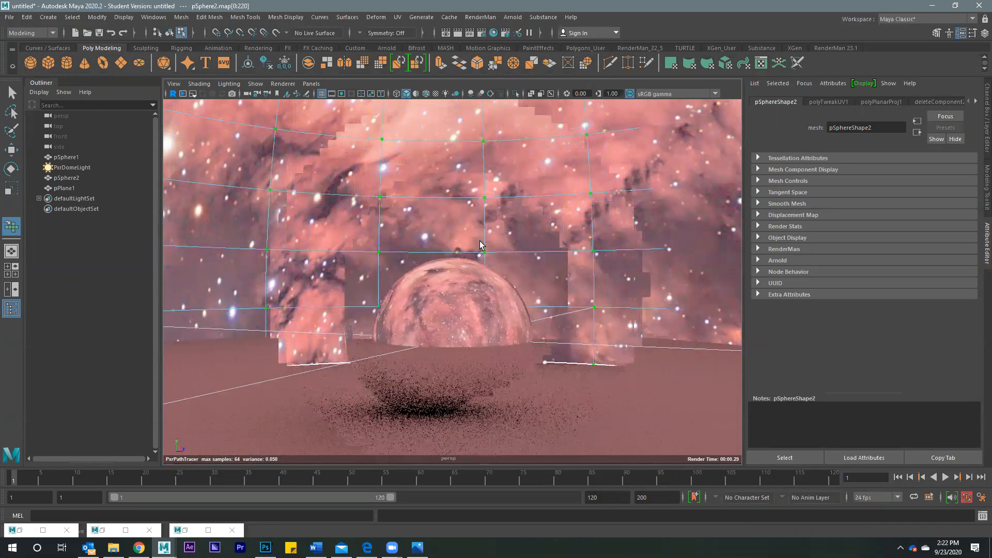
# Step: Return the dome to object mode, scale it up uniformly in all directions, and deselect it
pyautogui.moveTo(471, 209); pyautogui.dragTo(470, 197, button='right')
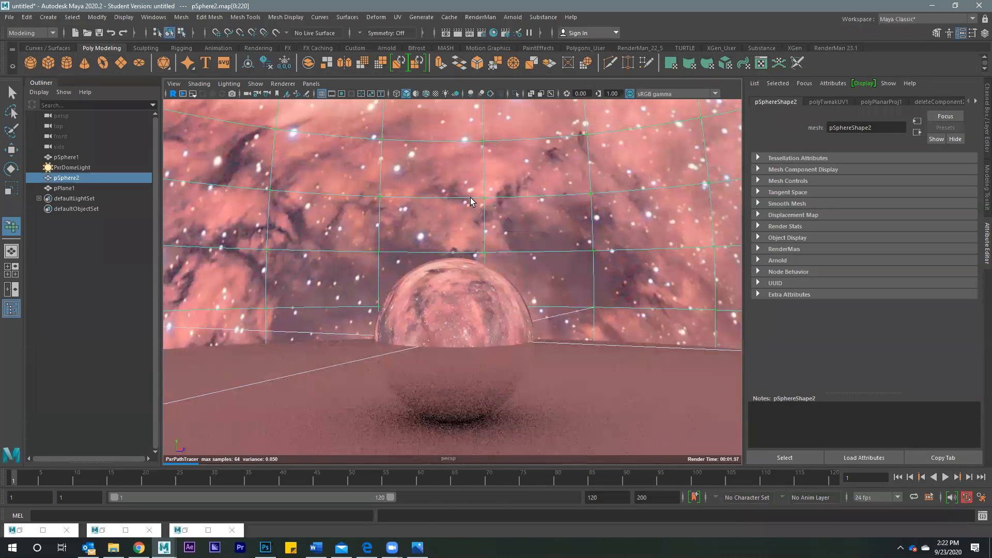
pyautogui.press('w')
pyautogui.moveTo(453, 337); pyautogui.dragTo(517, 332)
pyautogui.moveTo(454, 339); pyautogui.dragTo(770, 303)
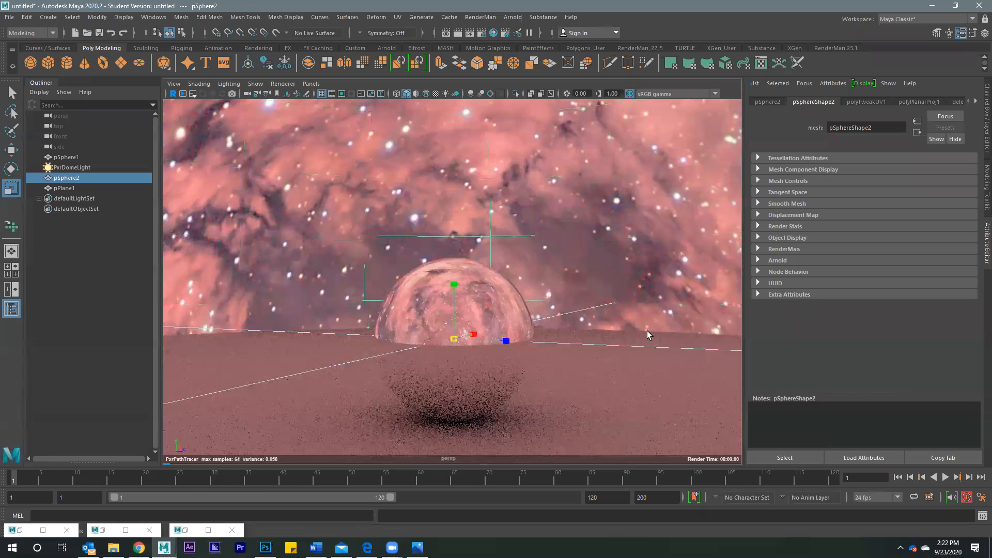
pyautogui.moveTo(454, 338); pyautogui.dragTo(862, 293)
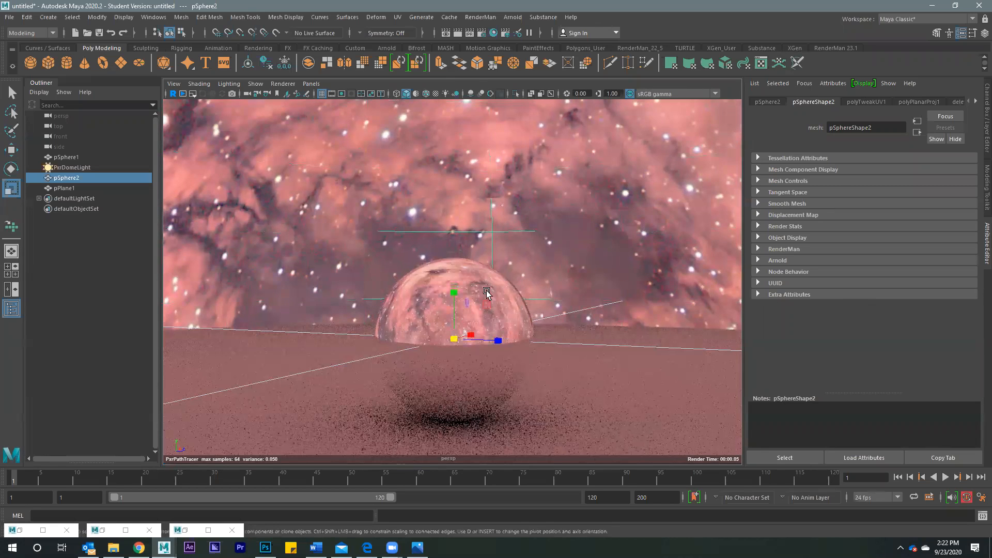
pyautogui.click(507, 181)
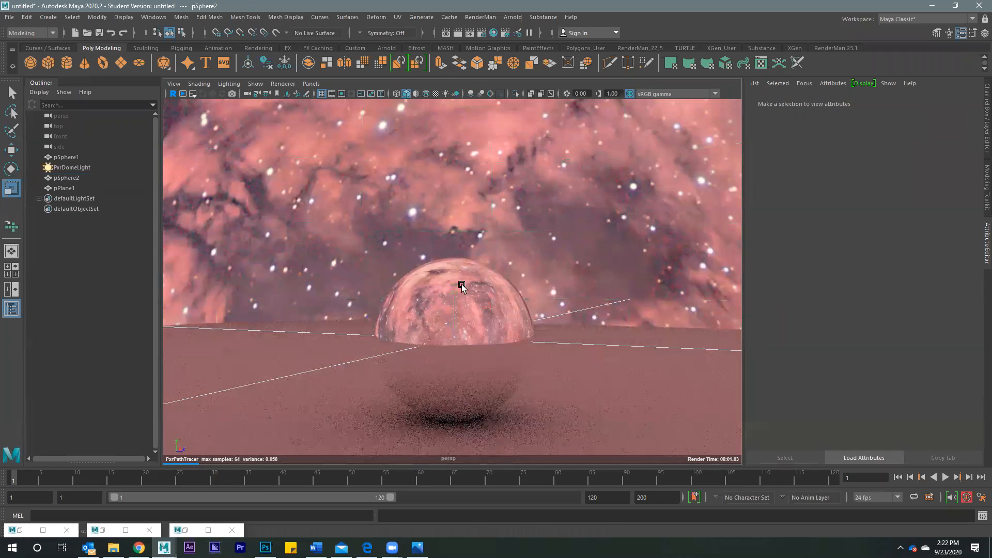
pyautogui.moveTo(446, 283)
pyautogui.keyDown('alt'); pyautogui.mouseDown()
pyautogui.moveTo(456, 285)
pyautogui.moveTo(436, 284)
pyautogui.moveTo(457, 285)
pyautogui.moveTo(441, 286)
pyautogui.moveTo(466, 259)
pyautogui.moveTo(452, 256)
pyautogui.moveTo(460, 249)
pyautogui.moveTo(436, 244)
pyautogui.moveTo(443, 272)
pyautogui.mouseUp(); pyautogui.keyUp('alt')
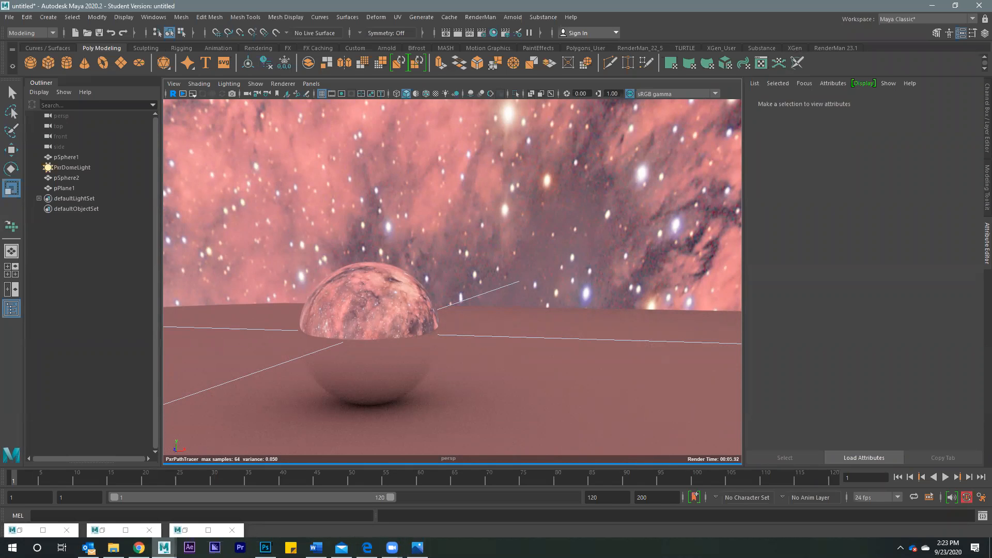
# Step: Switch to File Explorer and look through the sky images in OneDrive's Oni/SkyDomes/OneDrive-2018-09-01 folder for a square night sky
pyautogui.moveTo(139, 547)
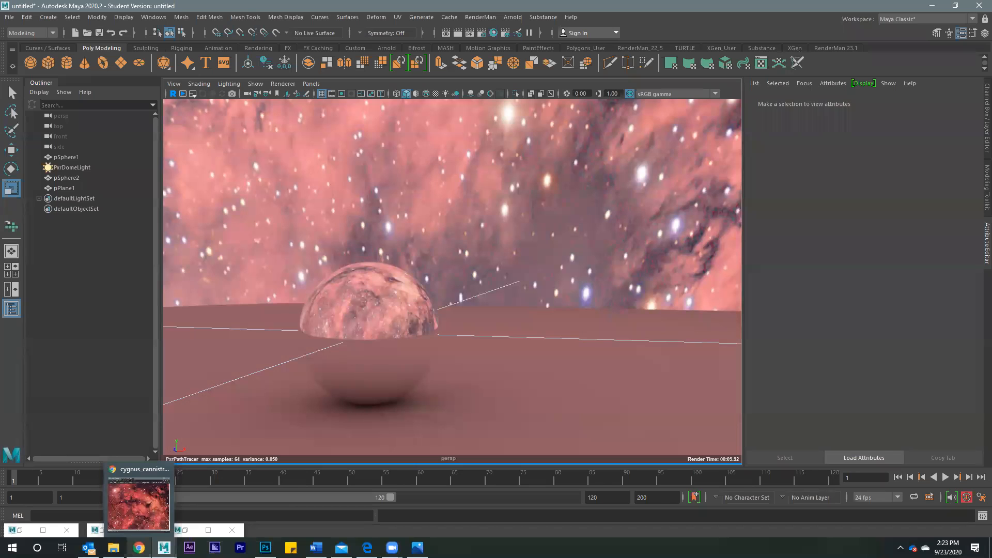
pyautogui.click(114, 545)
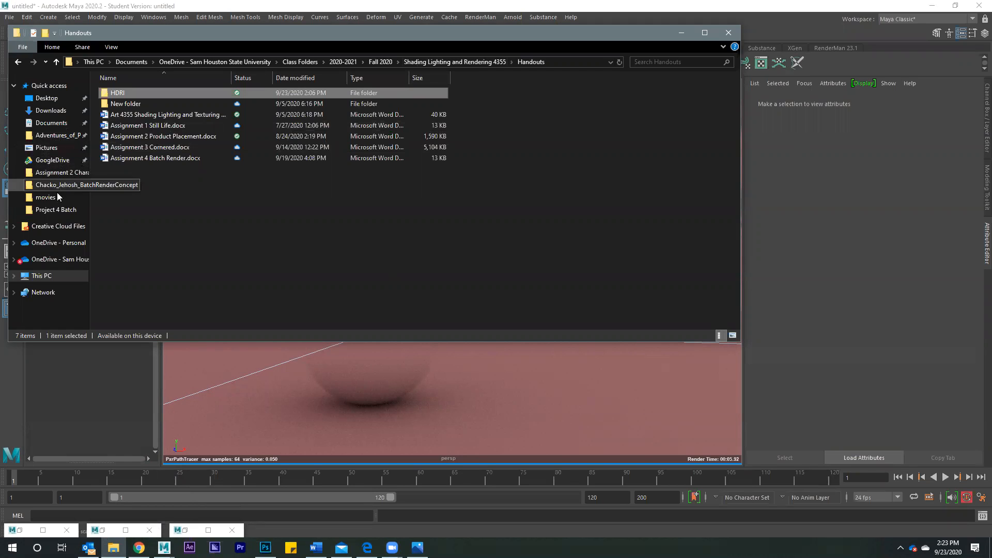
pyautogui.click(52, 243)
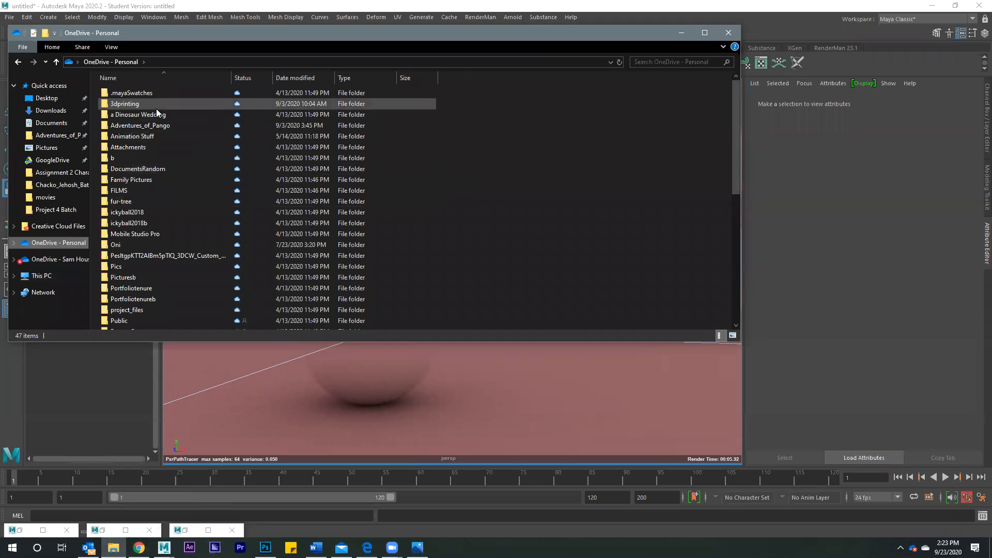
pyautogui.doubleClick(135, 244)
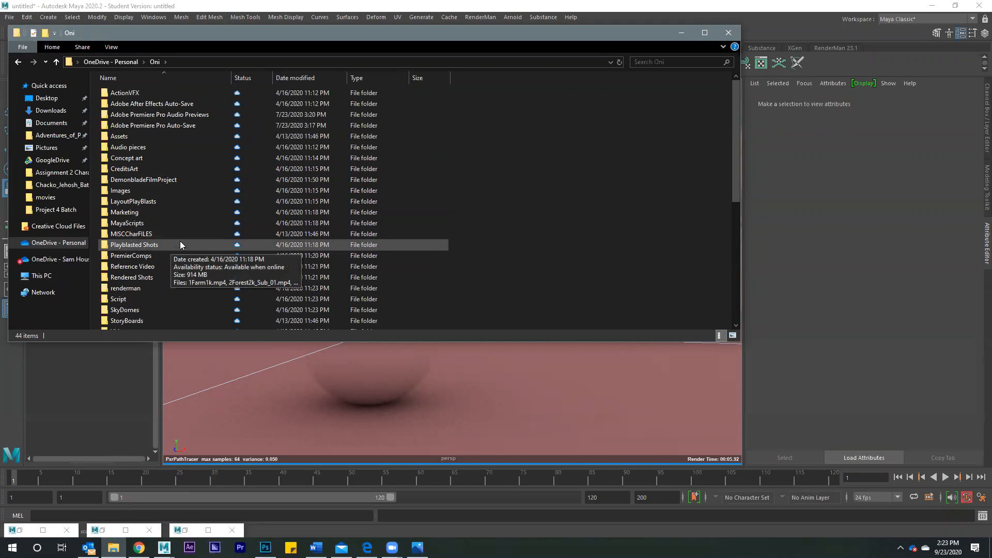
pyautogui.doubleClick(146, 310)
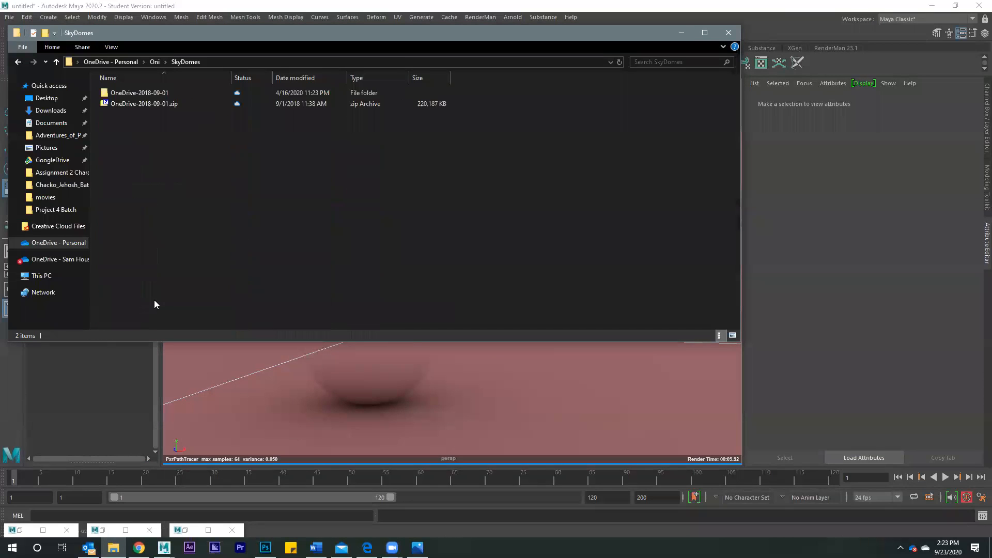
pyautogui.doubleClick(137, 93)
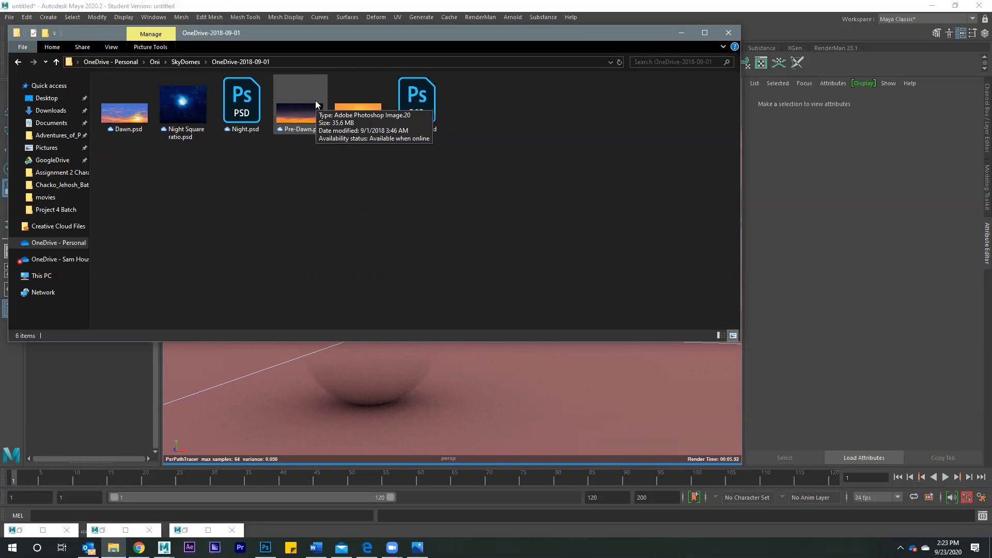
pyautogui.click(183, 106)
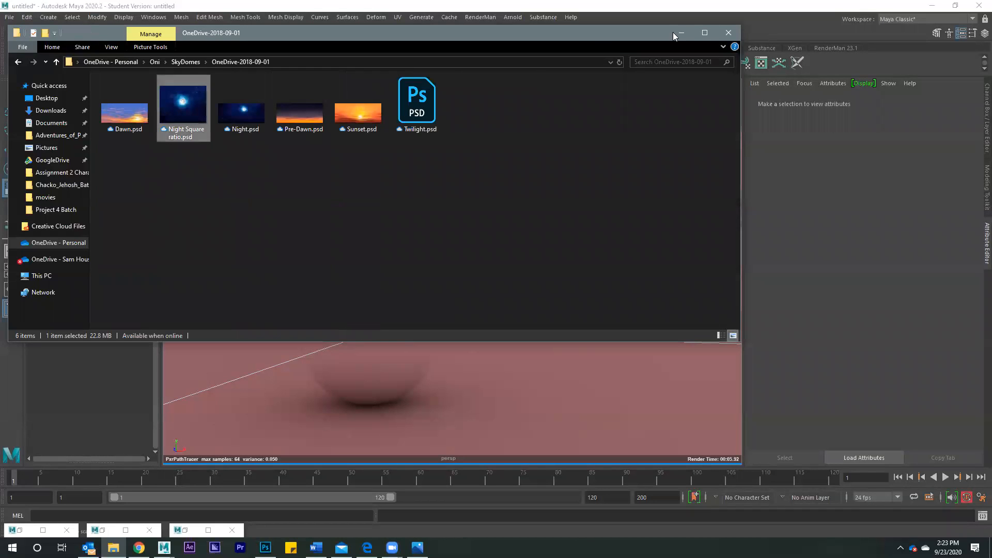
pyautogui.click(682, 33)
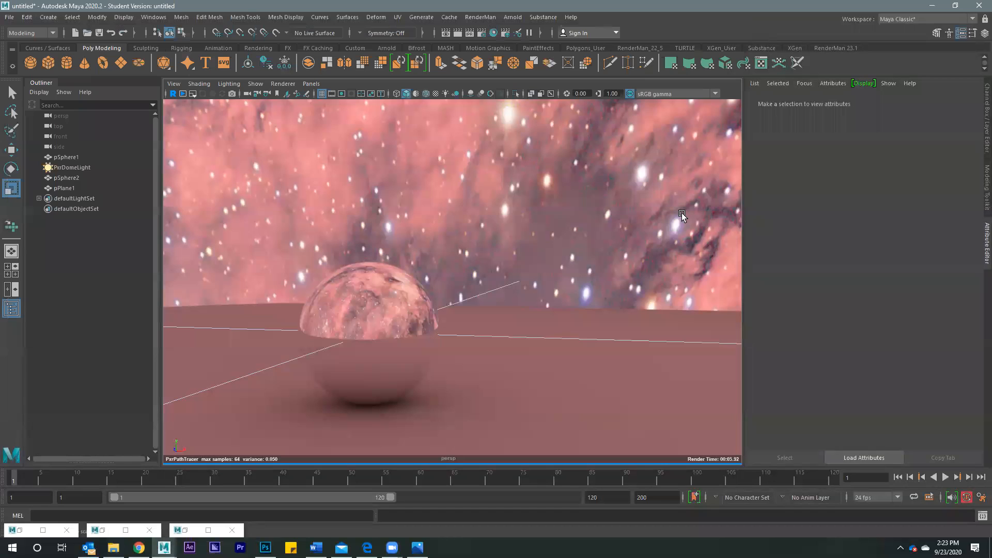
# Step: Open the file picker for PxrTexture1 on the dome and browse to D:/OneDrive/Oni/SkyDomes/OneDrive-2018-09-01
pyautogui.click(975, 101)
pyautogui.click(932, 102)
pyautogui.click(964, 206)
pyautogui.click(961, 207)
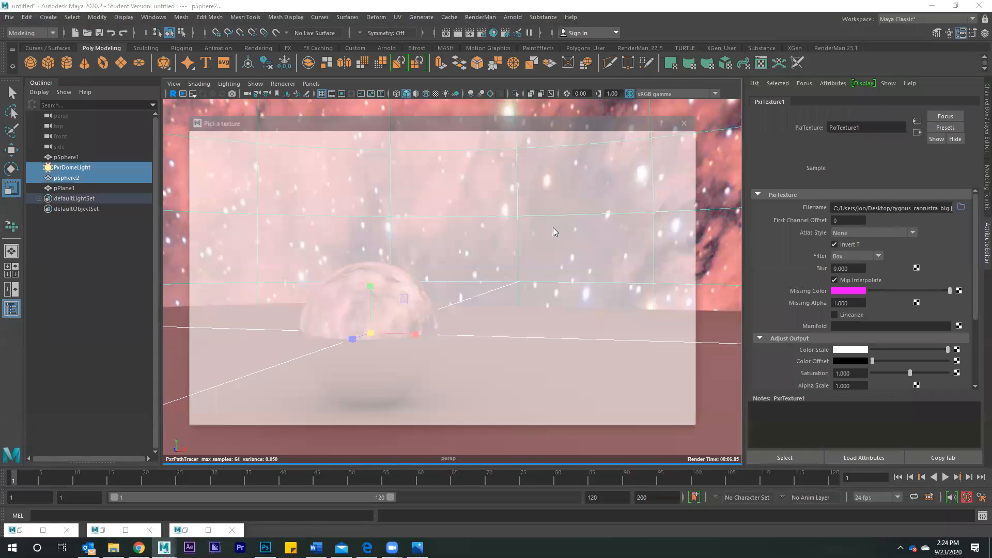
pyautogui.click(216, 164)
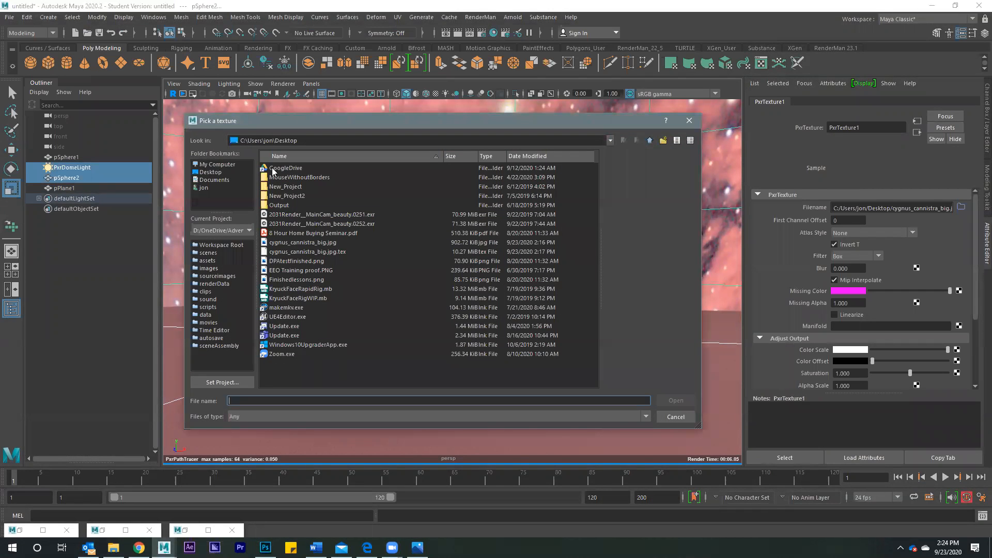
pyautogui.doubleClick(279, 169)
pyautogui.doubleClick(282, 196)
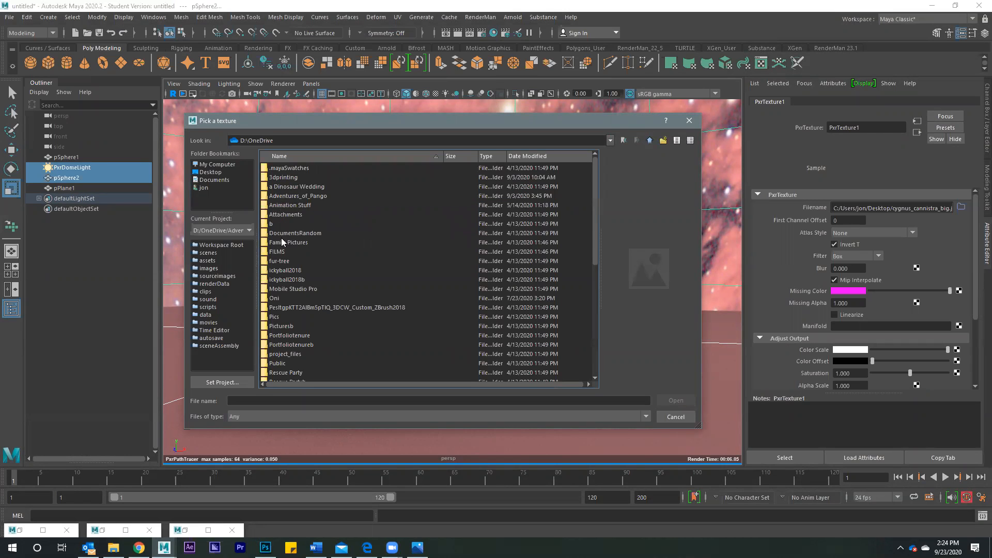
pyautogui.doubleClick(276, 297)
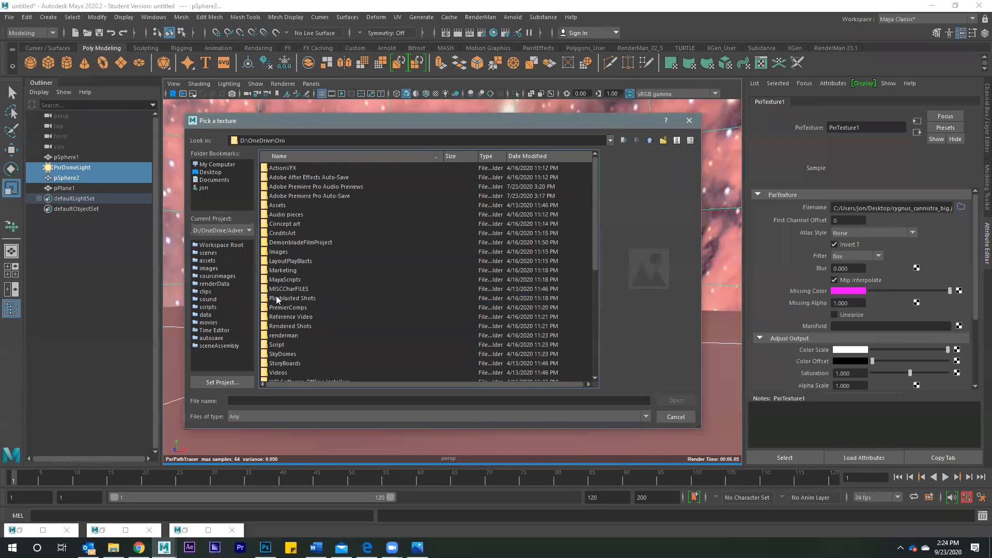
pyautogui.doubleClick(283, 354)
pyautogui.doubleClick(289, 168)
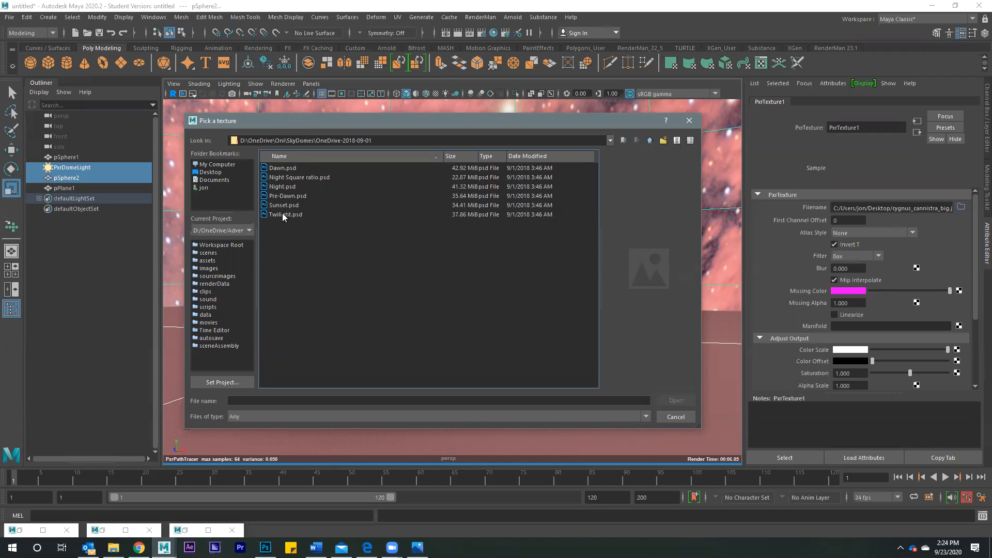
# Step: Load Night Square ratio.psd as the PxrTexture1 image file
pyautogui.click(279, 189)
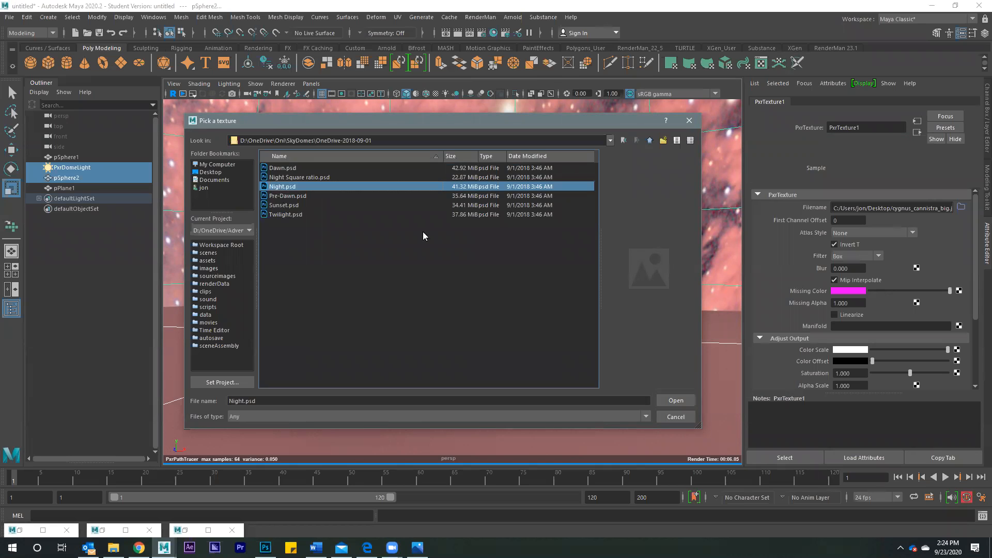
pyautogui.click(309, 177)
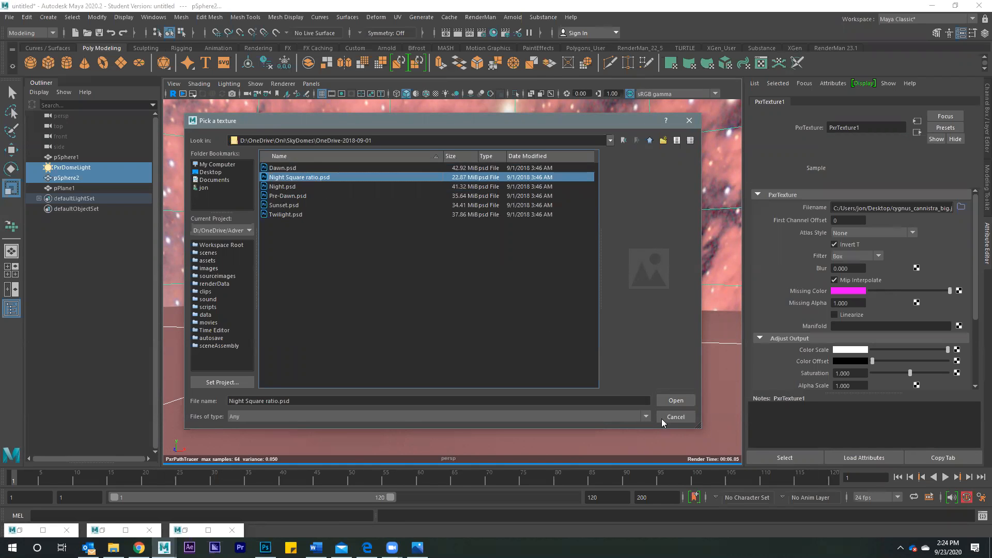
pyautogui.click(674, 400)
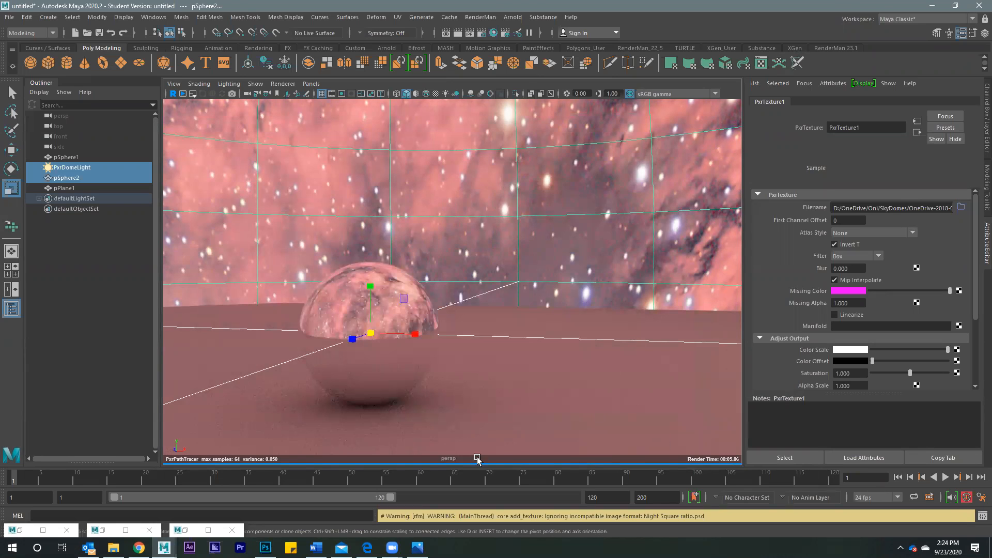
# Step: Open Night Square ratio.psd from the SkyDomes folder in Photoshop
pyautogui.click(114, 547)
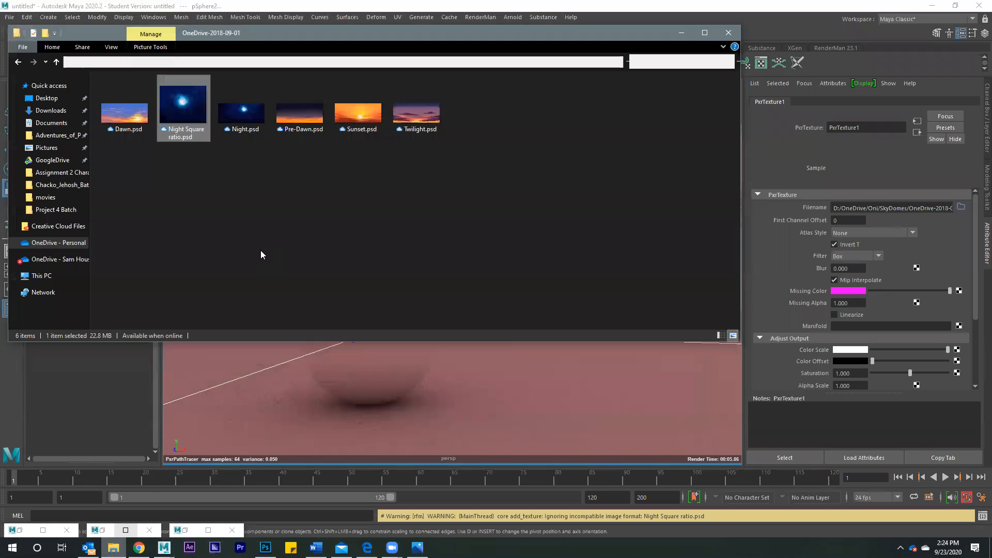
pyautogui.doubleClick(202, 140)
pyautogui.click(518, 379)
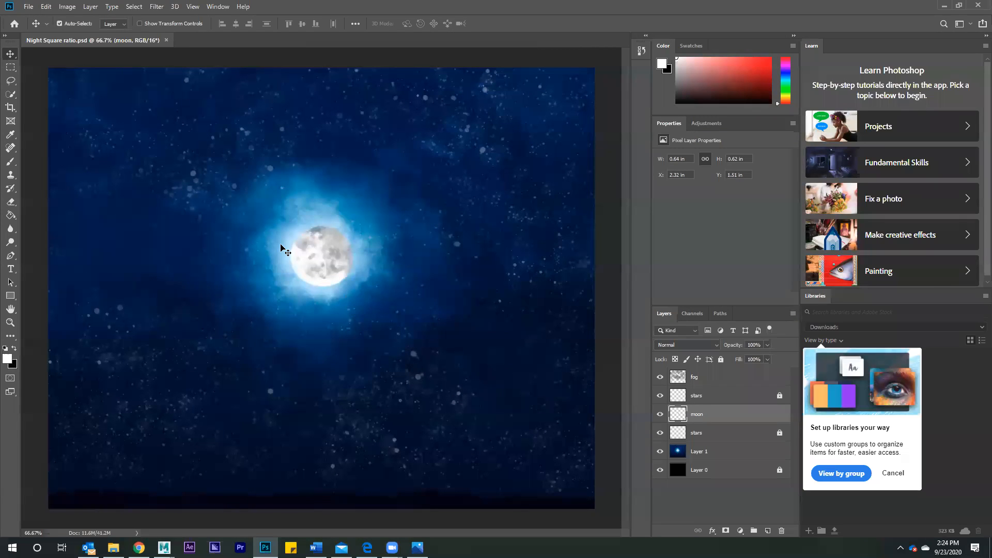
# Step: Save a TIFF version of the night sky as Night Square ratio.tif in the same folder, with layers and no image compression
pyautogui.click(28, 6)
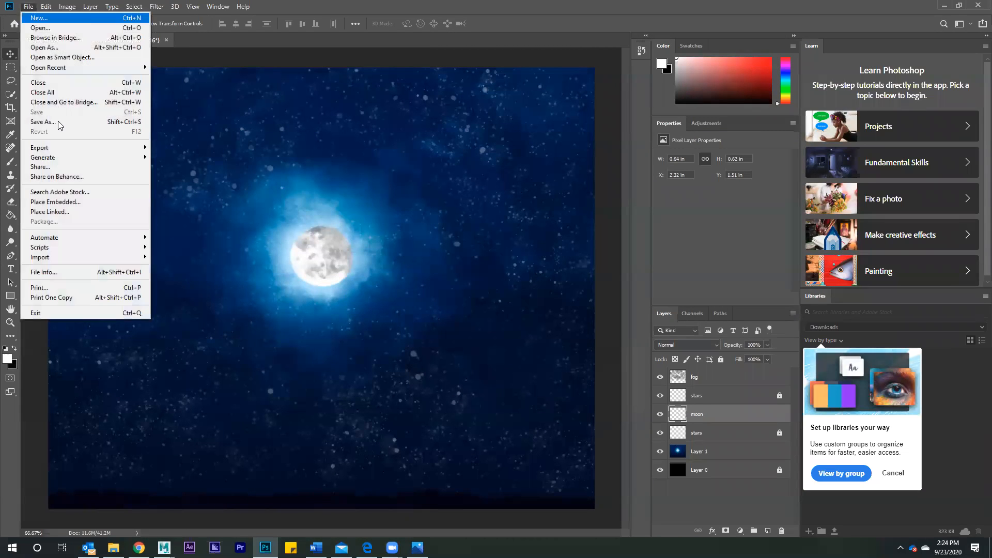
pyautogui.click(58, 121)
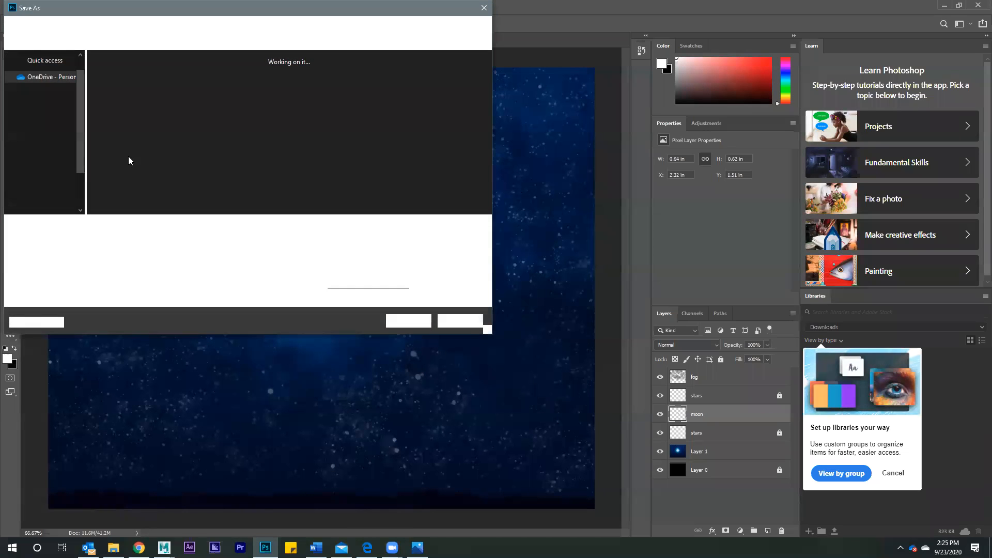
pyautogui.click(149, 239)
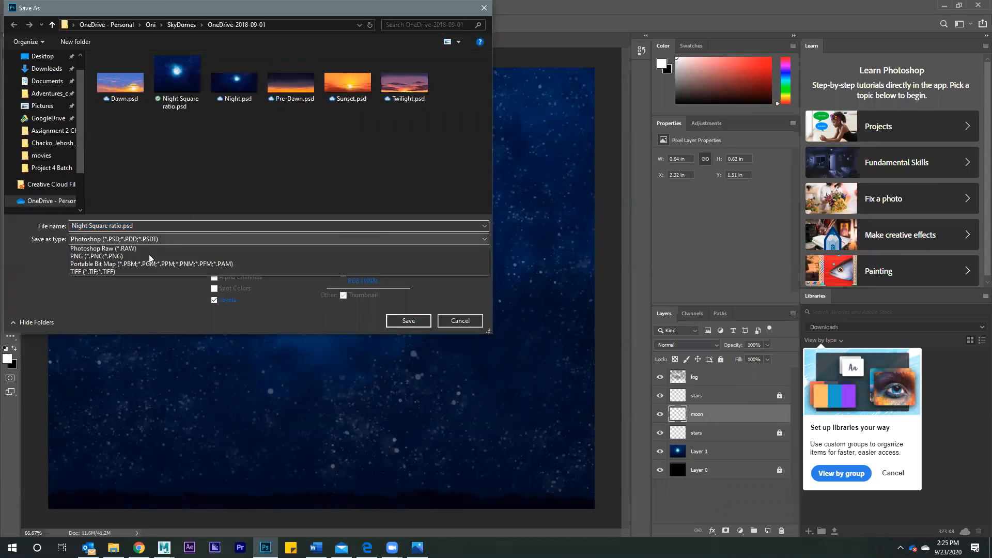
pyautogui.click(118, 350)
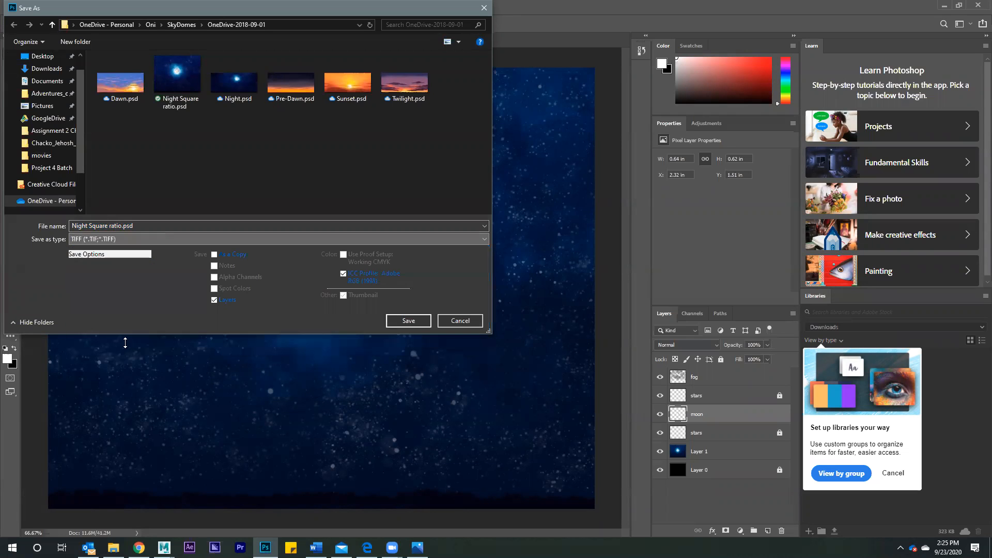
pyautogui.click(408, 321)
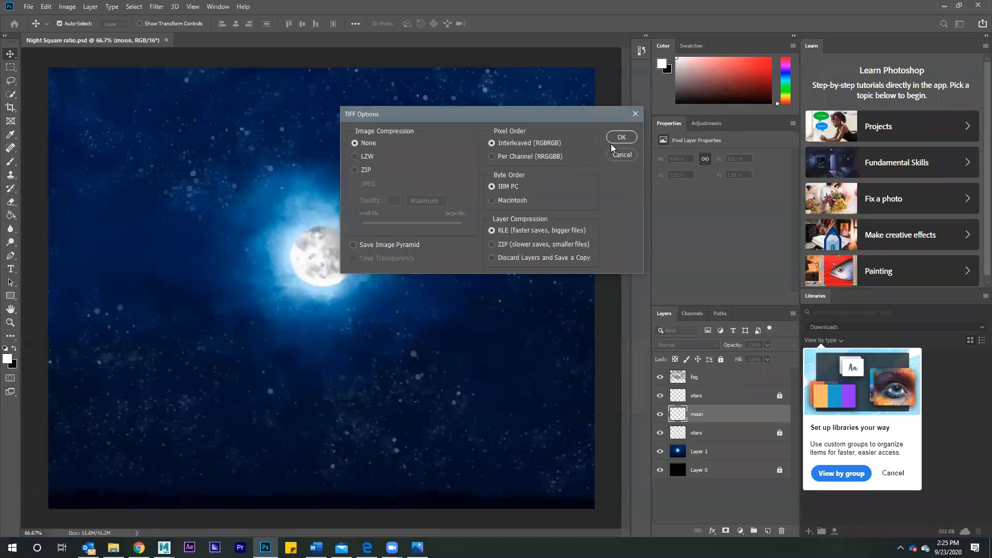
pyautogui.click(620, 137)
pyautogui.press('Return')
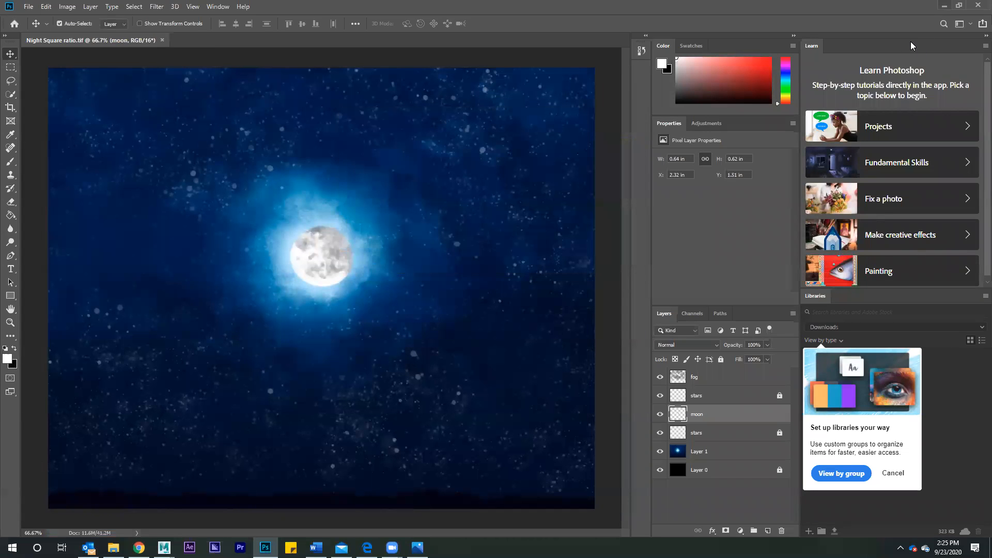
# Step: Switch back to Maya and load Night Square ratio.tif as the PxrTexture1 image file
pyautogui.click(941, 8)
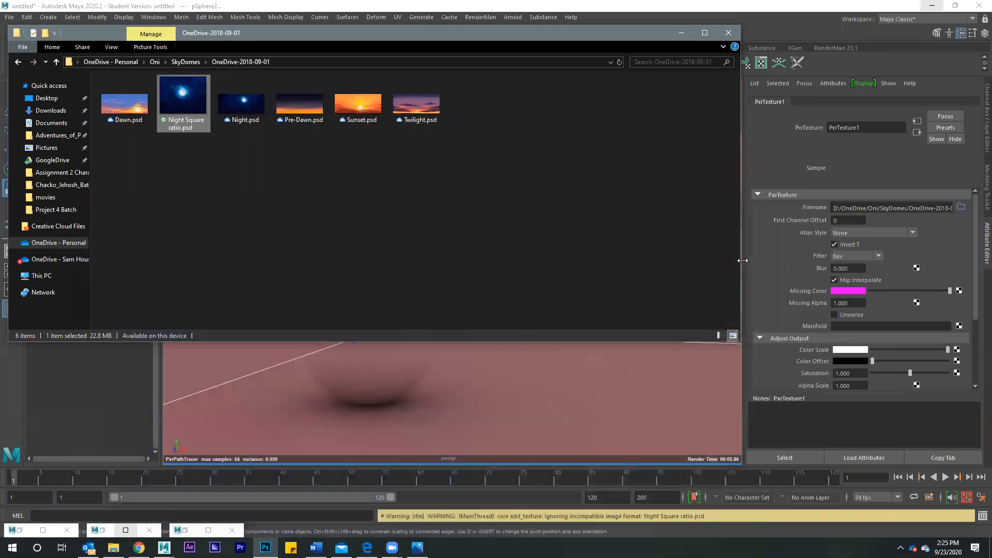
pyautogui.click(960, 206)
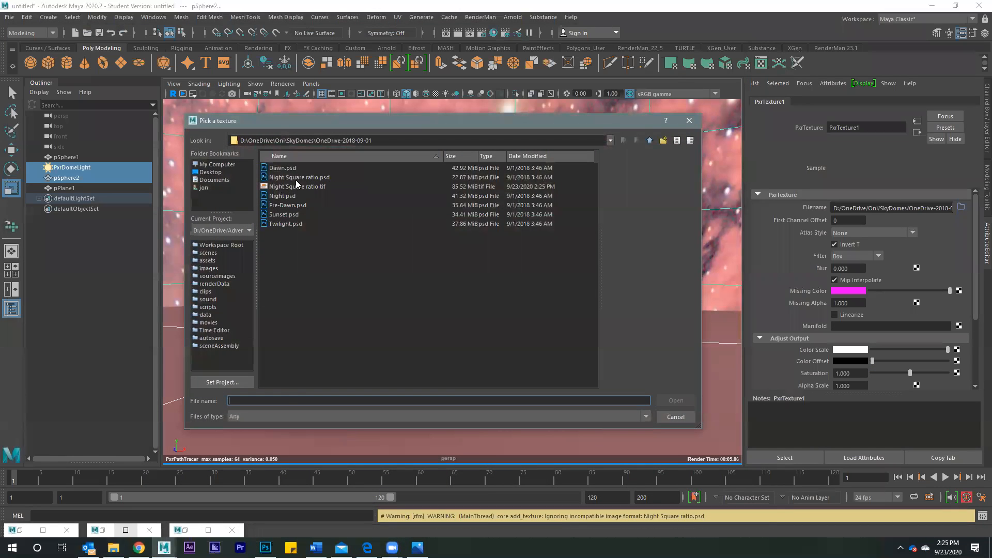
pyautogui.press('Down')
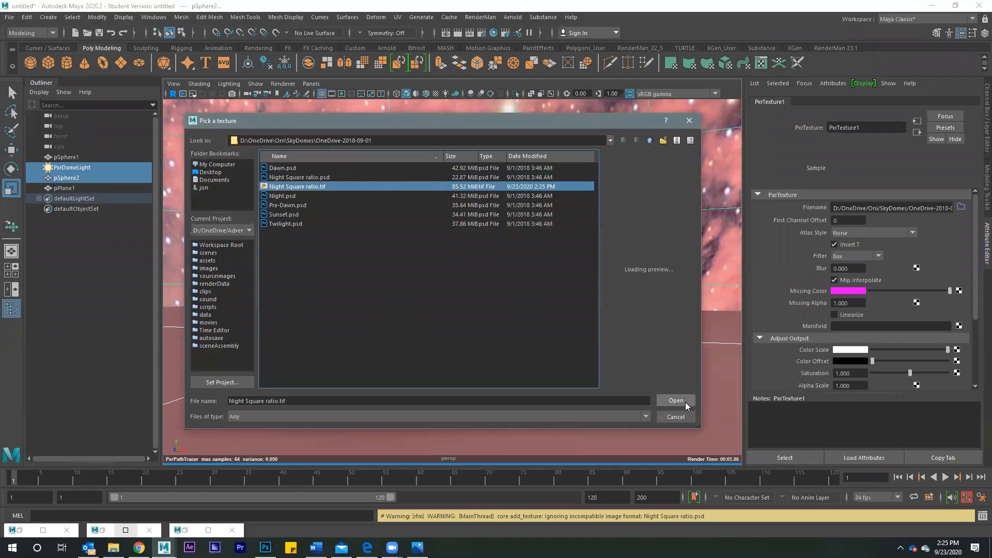
pyautogui.click(685, 402)
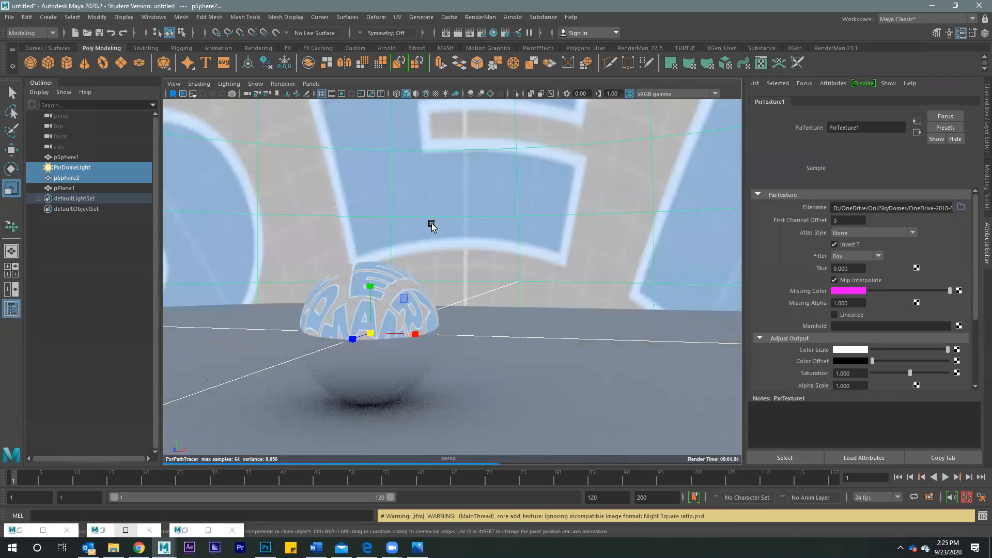
# Step: Examine the rendered night sky around the dome, the moon overhead and the reflections on the chrome sphere
pyautogui.keyDown('alt'); pyautogui.moveTo(398, 258); pyautogui.dragTo(503, 277); pyautogui.keyUp('alt')
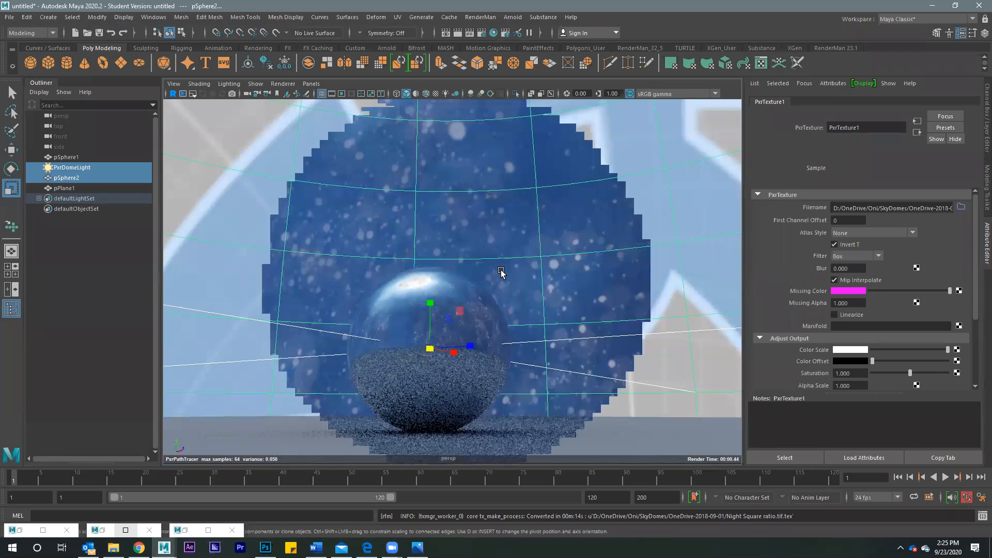
pyautogui.moveTo(501, 272)
pyautogui.keyDown('alt'); pyautogui.mouseDown()
pyautogui.moveTo(496, 301)
pyautogui.moveTo(413, 262)
pyautogui.moveTo(457, 266)
pyautogui.moveTo(421, 237)
pyautogui.moveTo(433, 230)
pyautogui.moveTo(402, 174)
pyautogui.moveTo(434, 299)
pyautogui.moveTo(458, 230)
pyautogui.moveTo(444, 219)
pyautogui.mouseUp(); pyautogui.keyUp('alt')
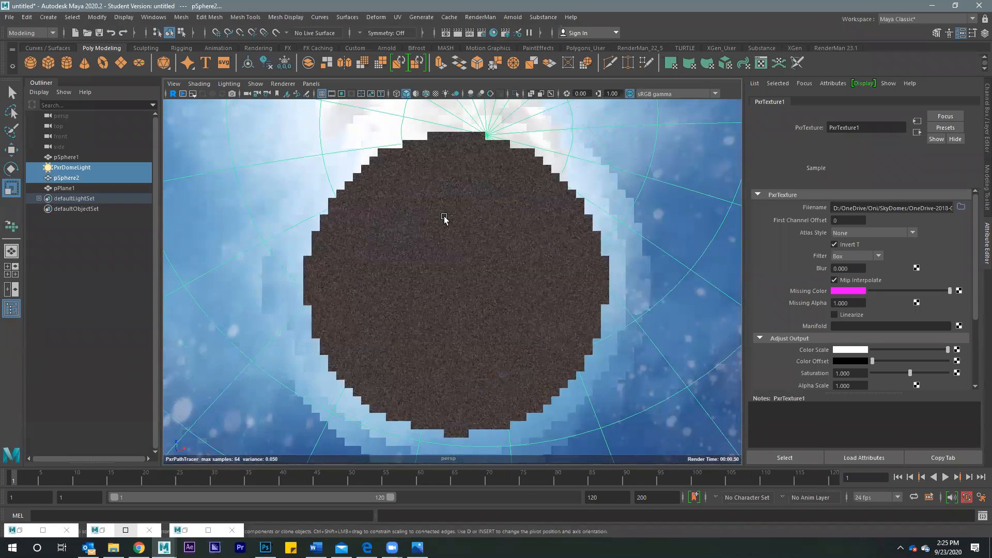
pyautogui.keyDown('alt'); pyautogui.moveTo(517, 281); pyautogui.dragTo(500, 291); pyautogui.keyUp('alt')
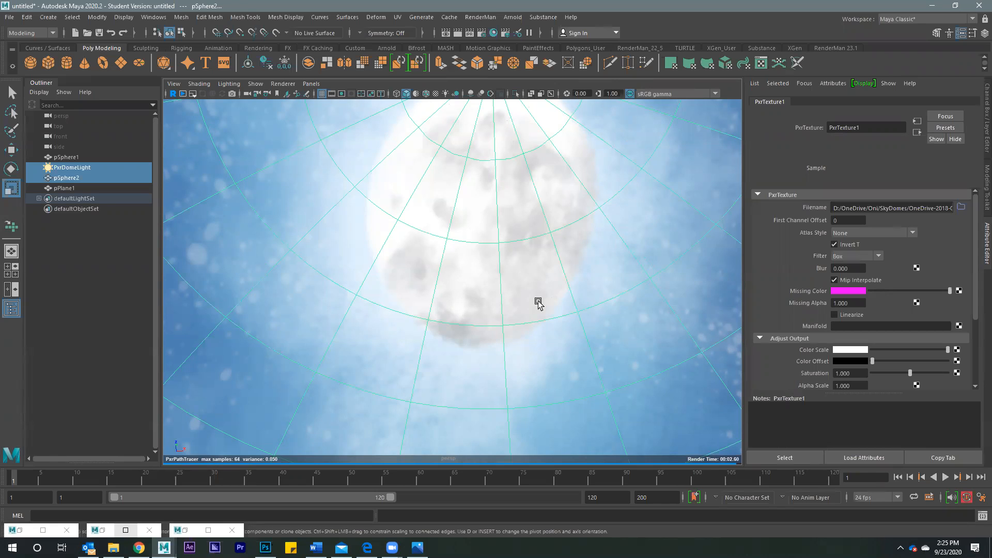
pyautogui.keyDown('alt'); pyautogui.moveTo(527, 345); pyautogui.dragTo(527, 347); pyautogui.keyUp('alt')
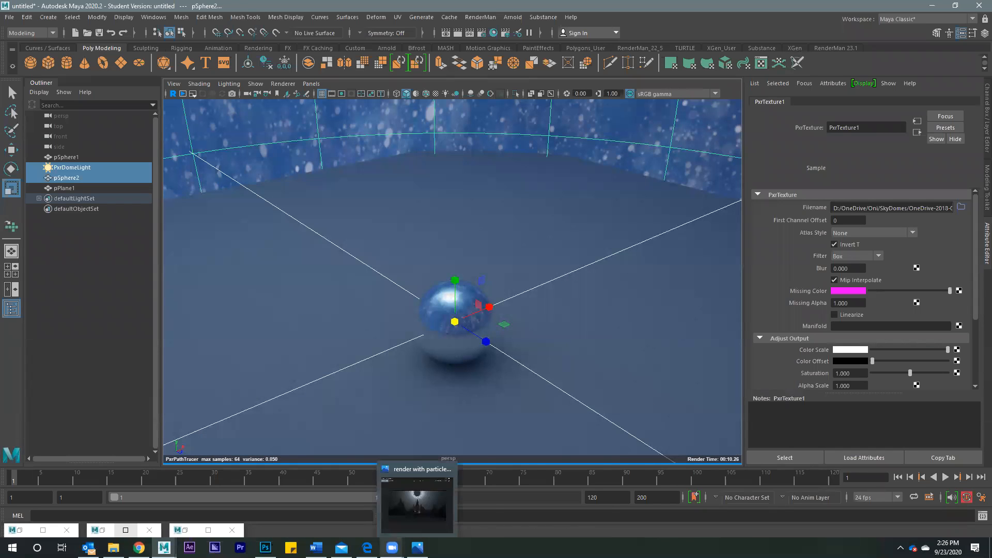
pyautogui.moveTo(316, 548)
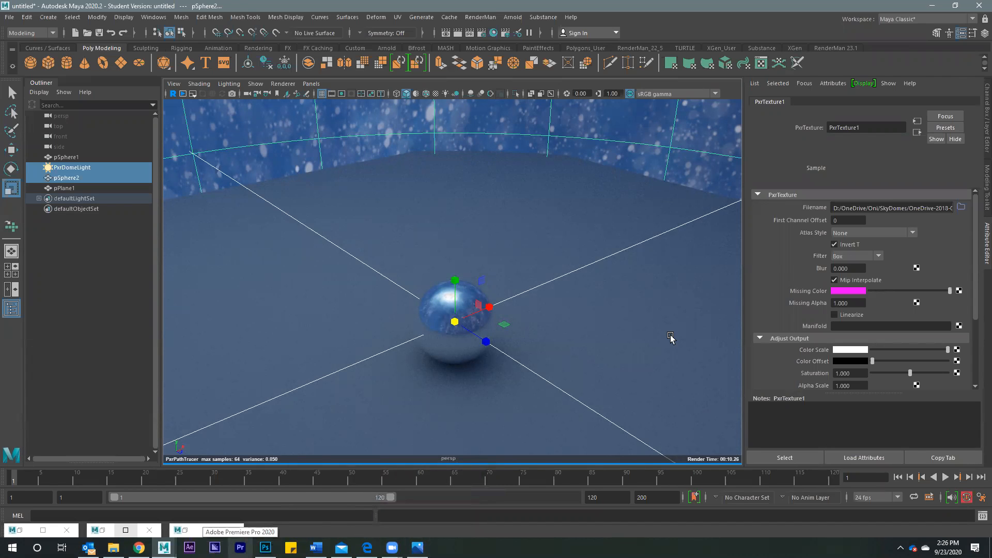
pyautogui.keyDown('alt'); pyautogui.moveTo(520, 290); pyautogui.dragTo(524, 350, button='middle'); pyautogui.keyUp('alt')
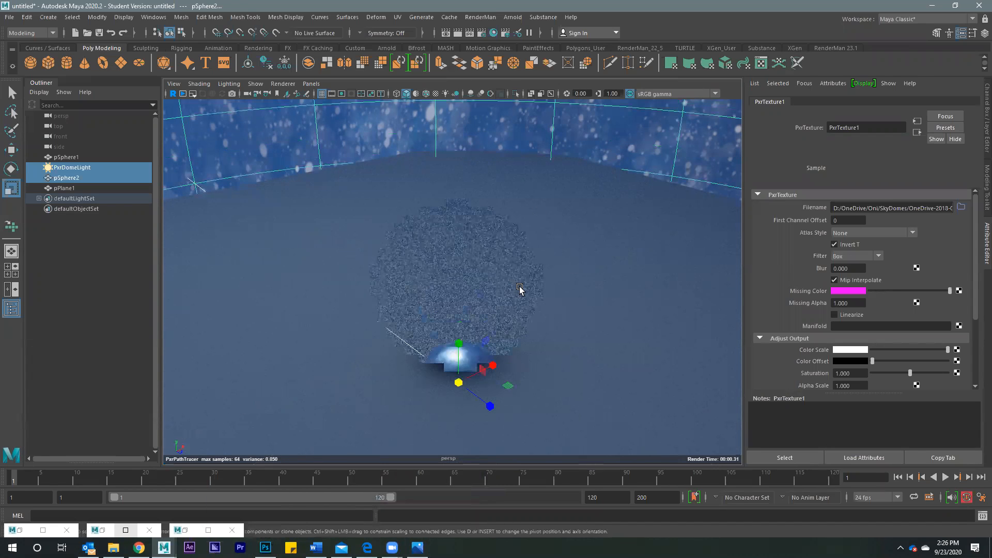
pyautogui.scroll(3, 531, 296)
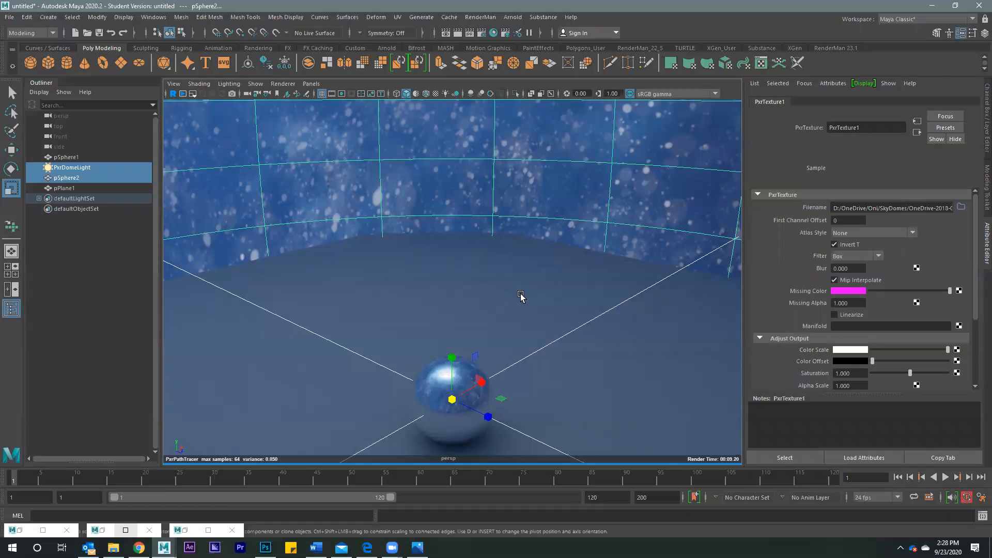
pyautogui.scroll(-2, 422, 256)
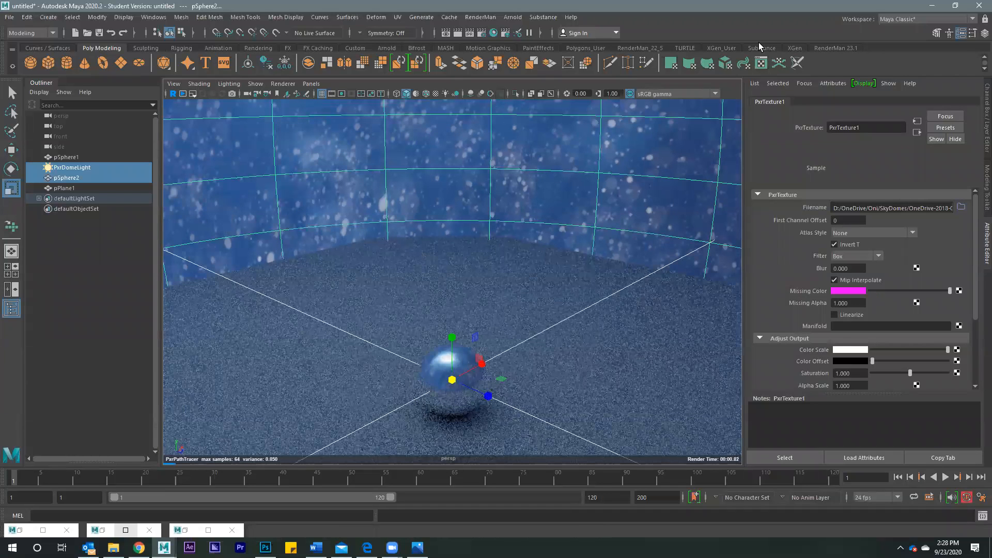